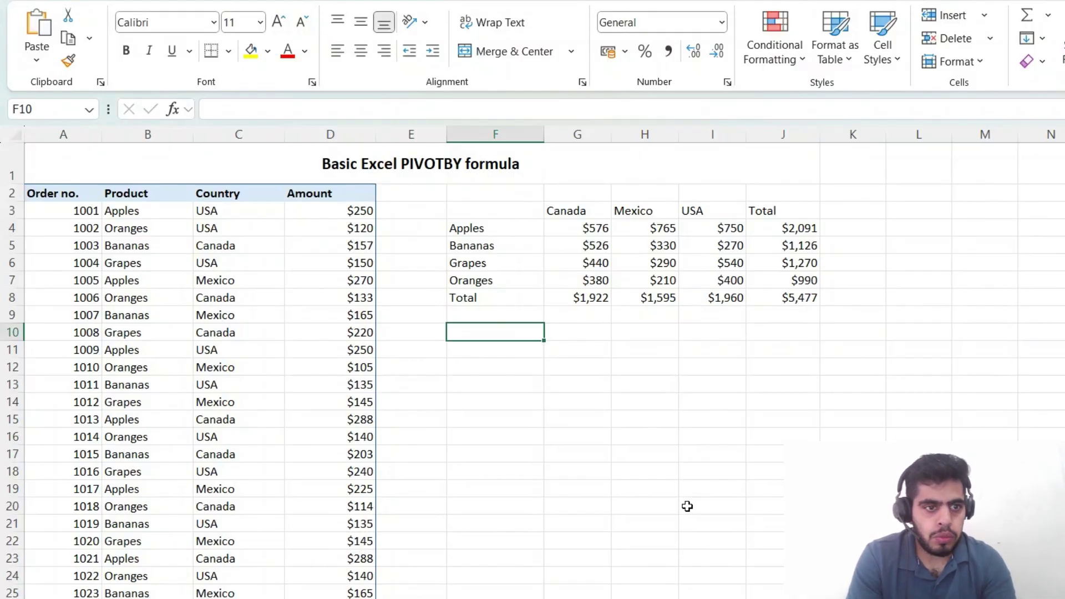
type("=piv")
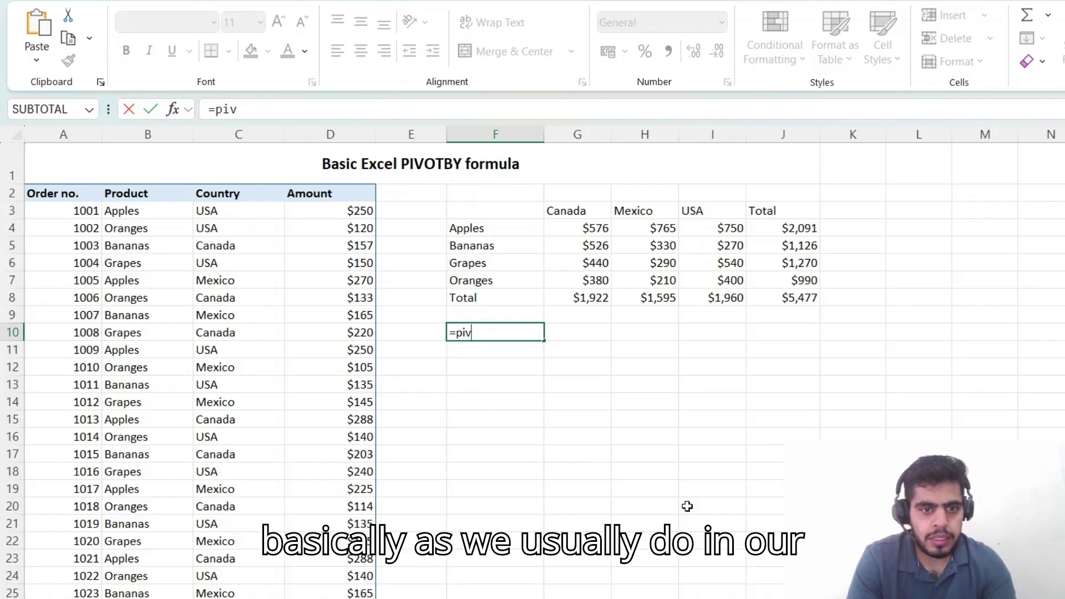
key("Escape")
key("Down")
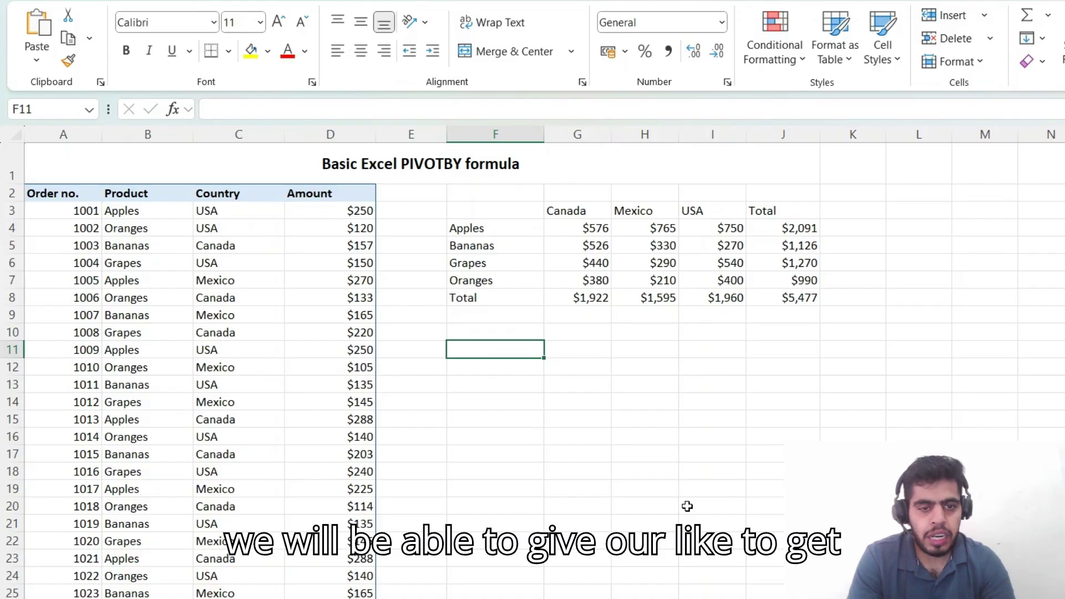
key("Up")
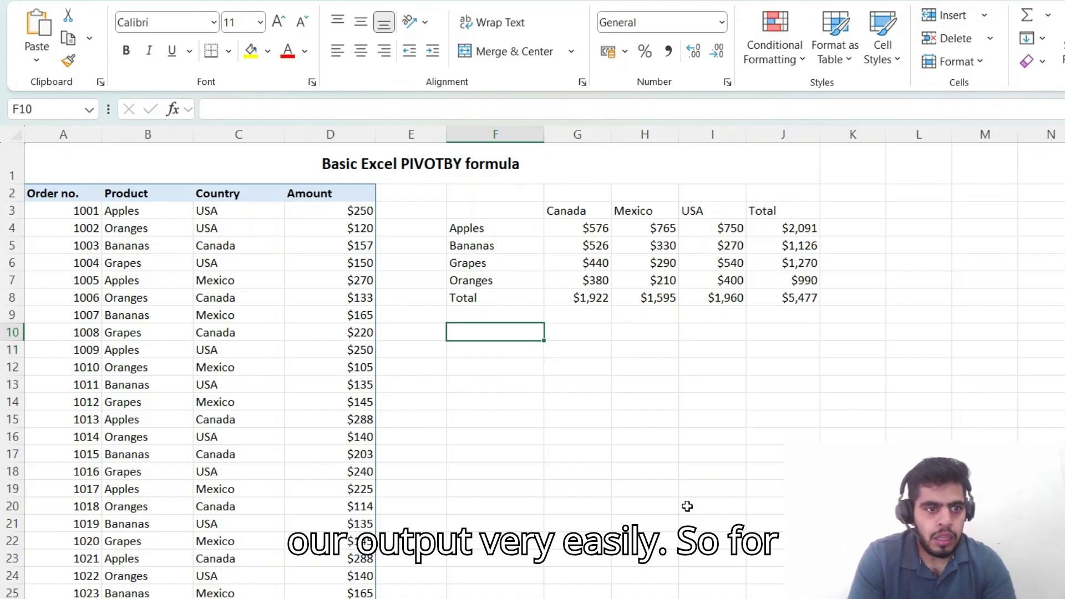
Step: Examine the order number, product, country and amount columns of the source table and the empty area beside it
key("Left")
key("Left")
key("Left")
key("Left")
key("Left")
key("Up")
key("Up")
key("Up")
key("Up")
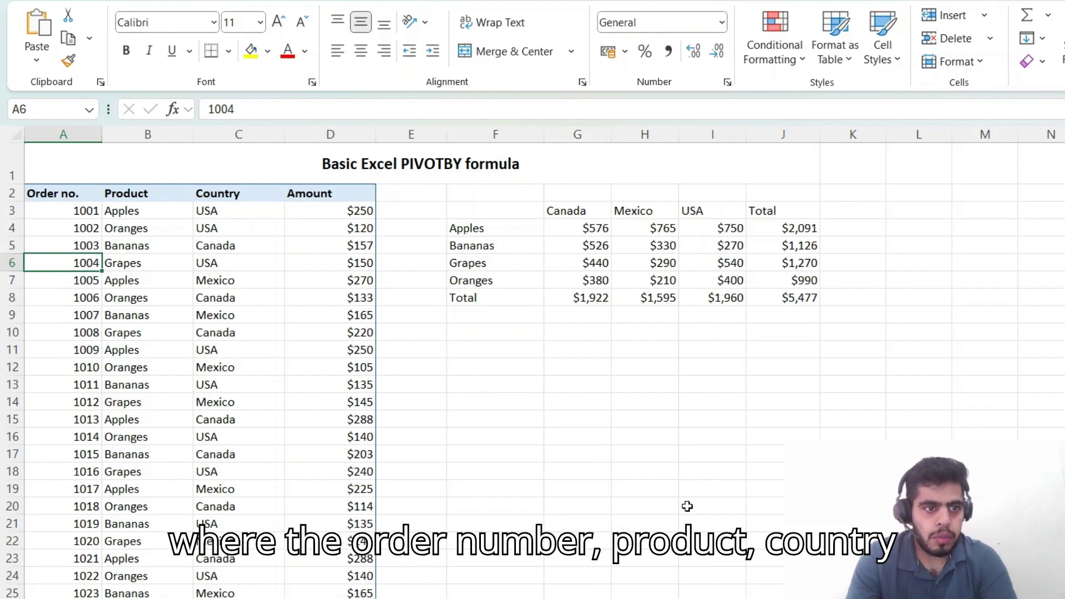
key("Right")
key("Right")
key("Right")
key("Right")
key("Right")
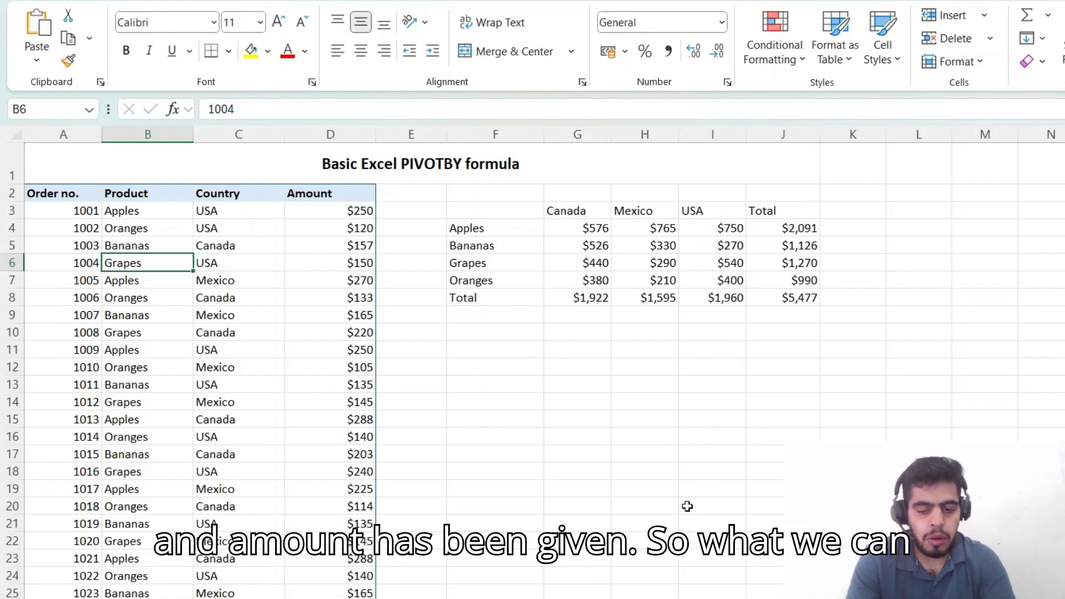
key("Down")
key("Down")
key("Down")
key("Down")
key("Down")
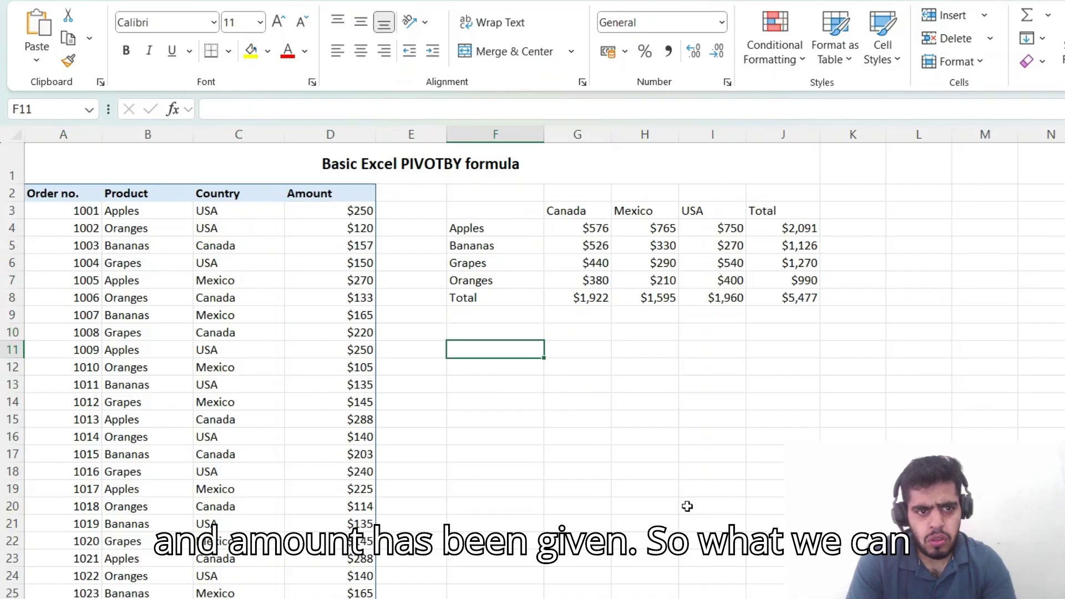
key("Up")
key("Up")
key("Up")
key("Up")
key("Up")
key("Down")
key("Down")
key("Down")
key("Down")
key("Down")
Step: Start a PIVOTBY formula in cell F11 with the Product values B3:B32 as the row fields
type("=piv")
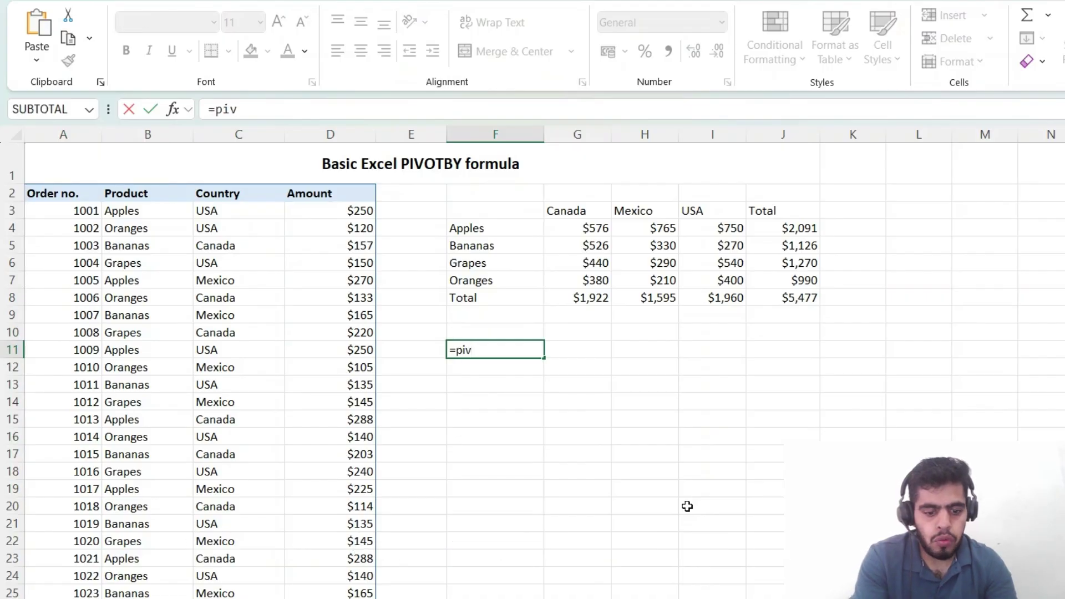
key("Tab")
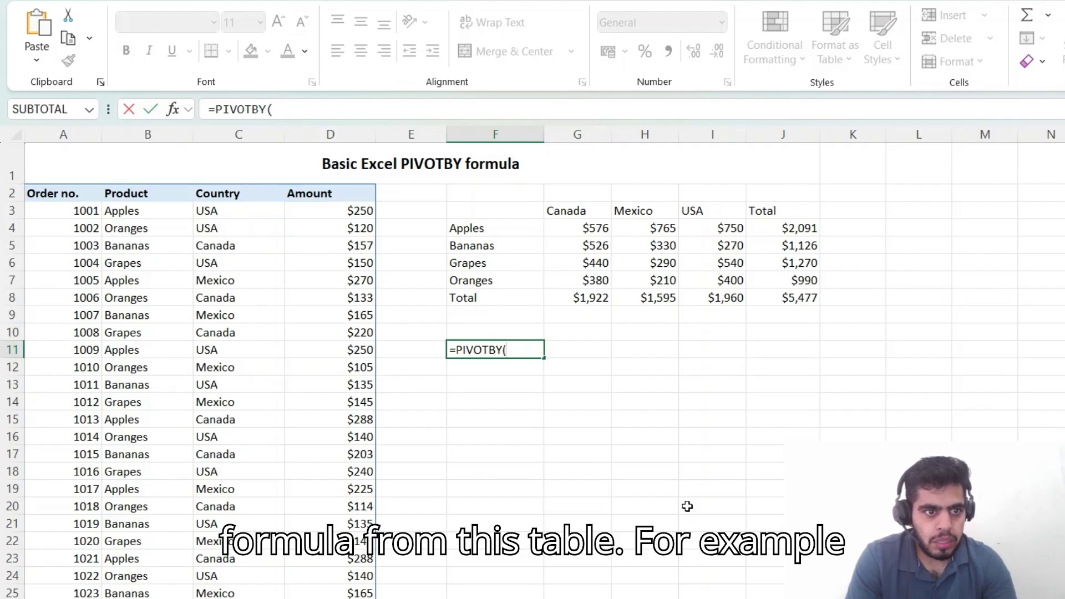
key("Left")
key("Left")
key("Left")
key("Left")
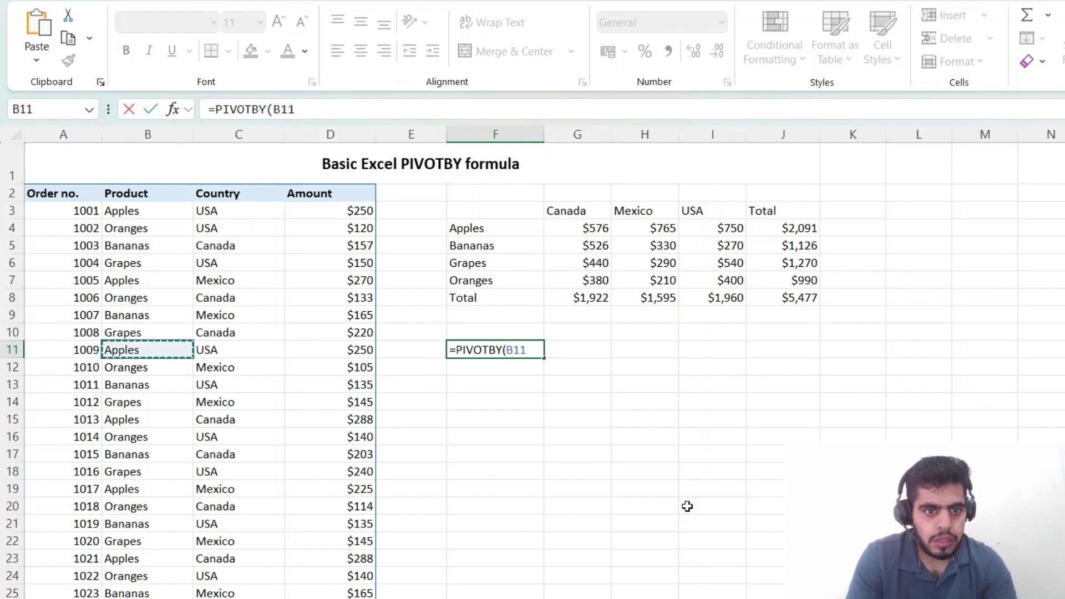
key("Right")
key("Left")
key("ctrl+Up")
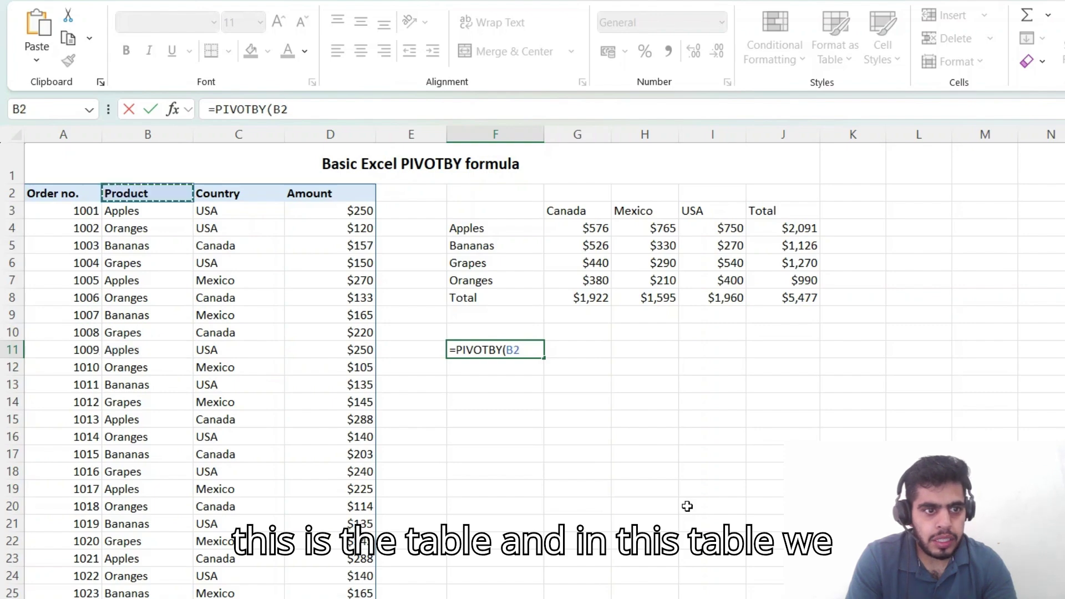
key("Down")
key("ctrl+shift+Down")
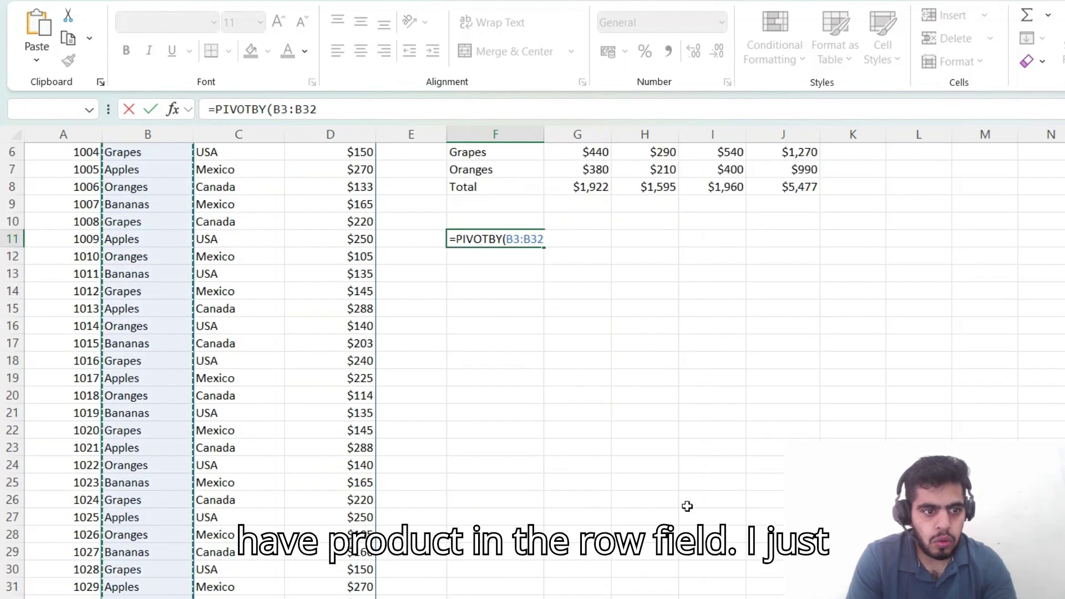
Step: Add the Country values C3:C32 to the PIVOTBY formula as the column fields
type(",")
key("Up")
key("Up")
key("Up")
key("Up")
key("Up")
key("Up")
key("Up")
key("Up")
key("Left")
key("Left")
key("Left")
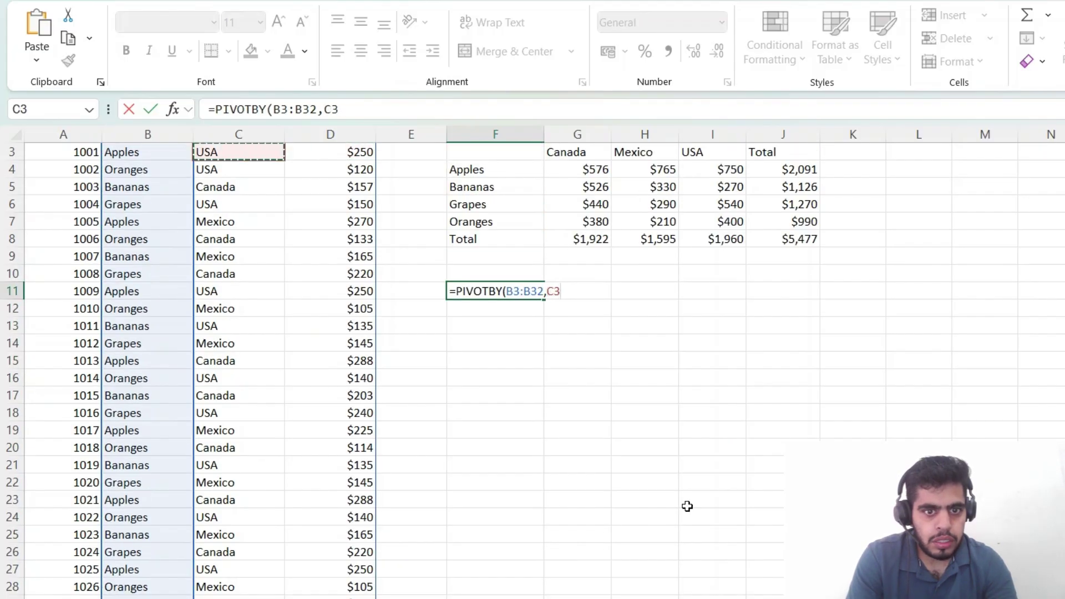
key("Up")
key("Up")
key("Down")
key("Down")
key("Right")
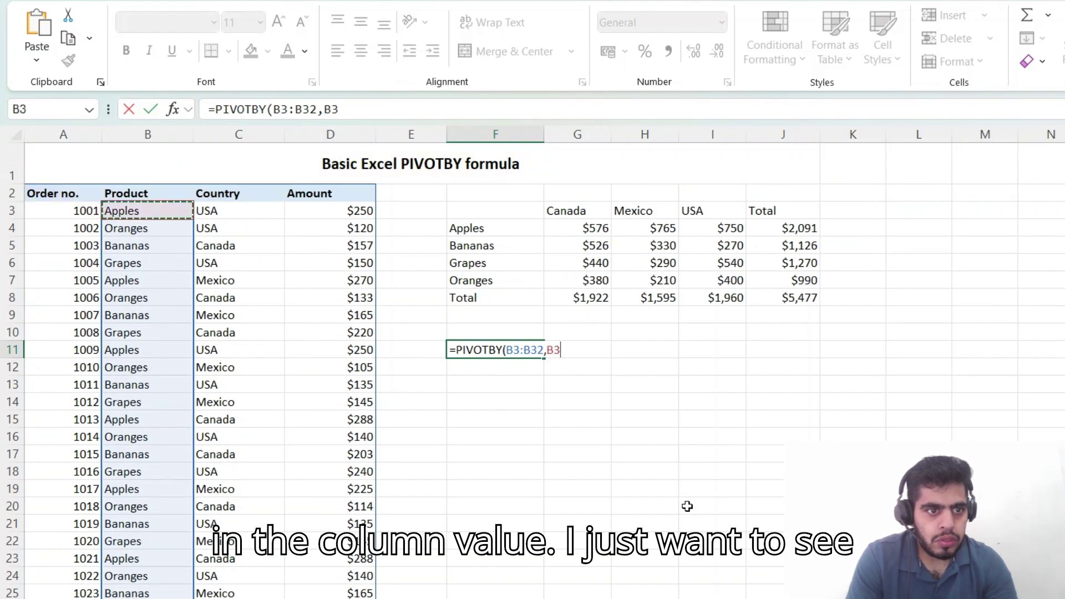
key("Right")
key("ctrl+shift+Down")
Step: Add the Amount values D3:D32 to the PIVOTBY formula as the values argument
type(",")
key("Up")
key("Up")
key("Up")
key("Up")
key("Up")
key("Up")
key("Up")
key("Up")
key("Left")
key("Left")
key("Left")
key("Up")
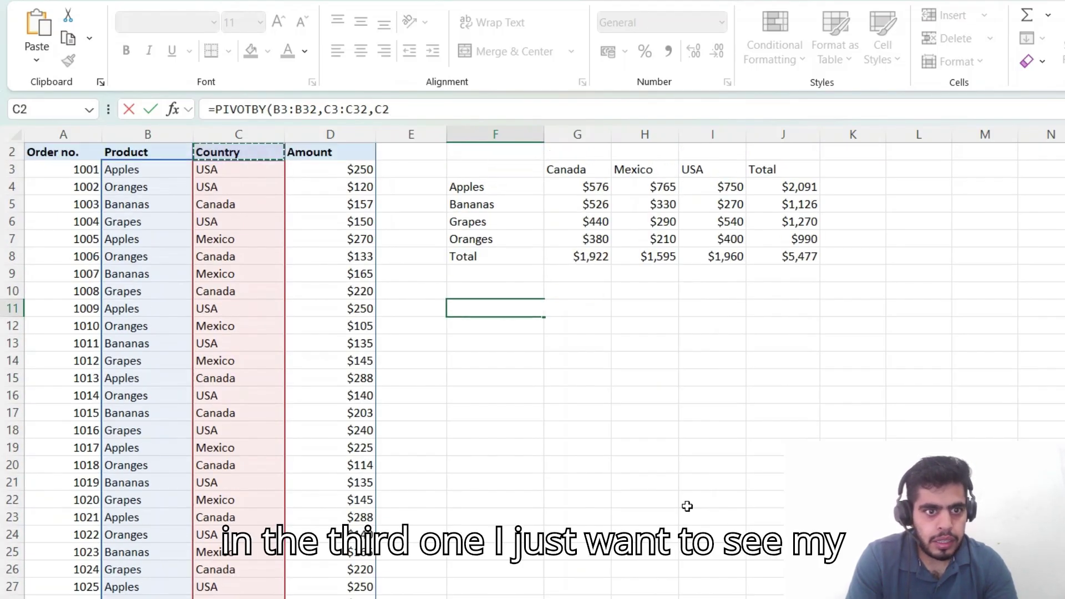
key("Right")
key("Down")
key("ctrl+shift+Down")
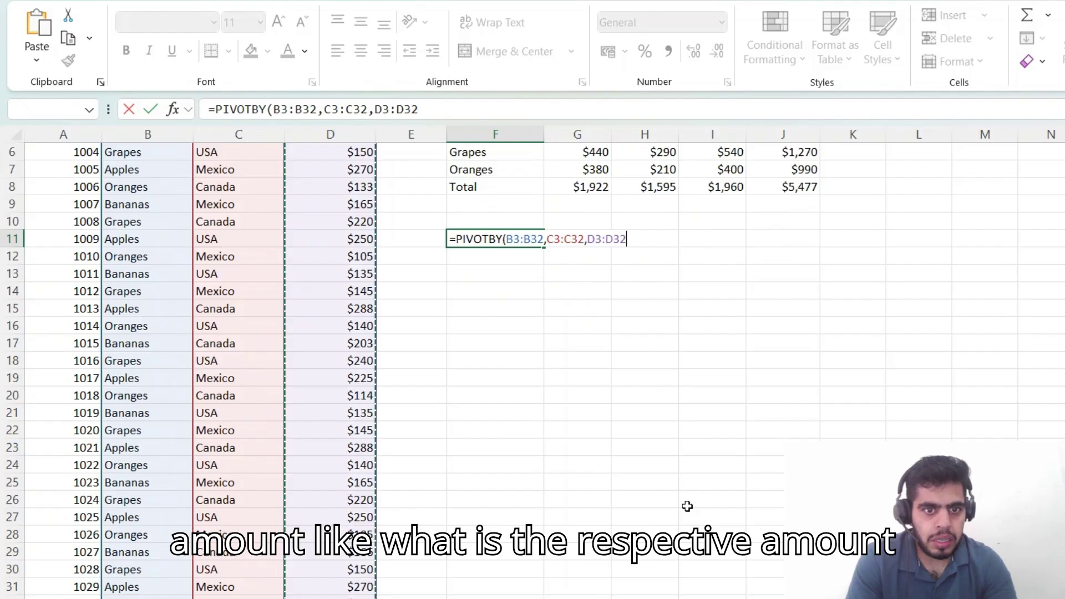
Step: Set the PIVOTBY aggregation function to SUM and enter the formula
type(",")
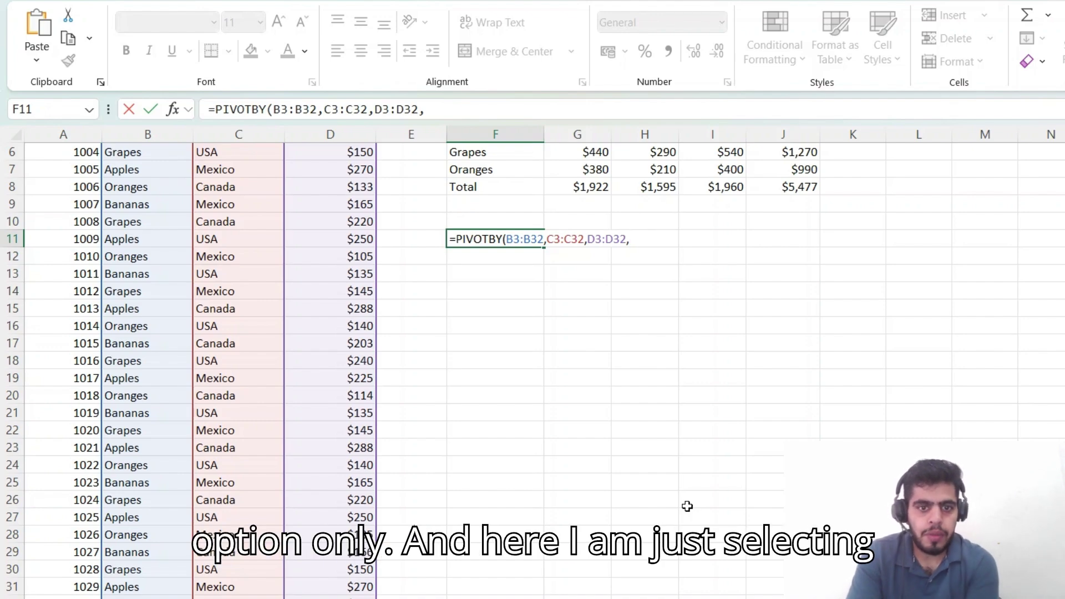
type("sum")
key("Tab")
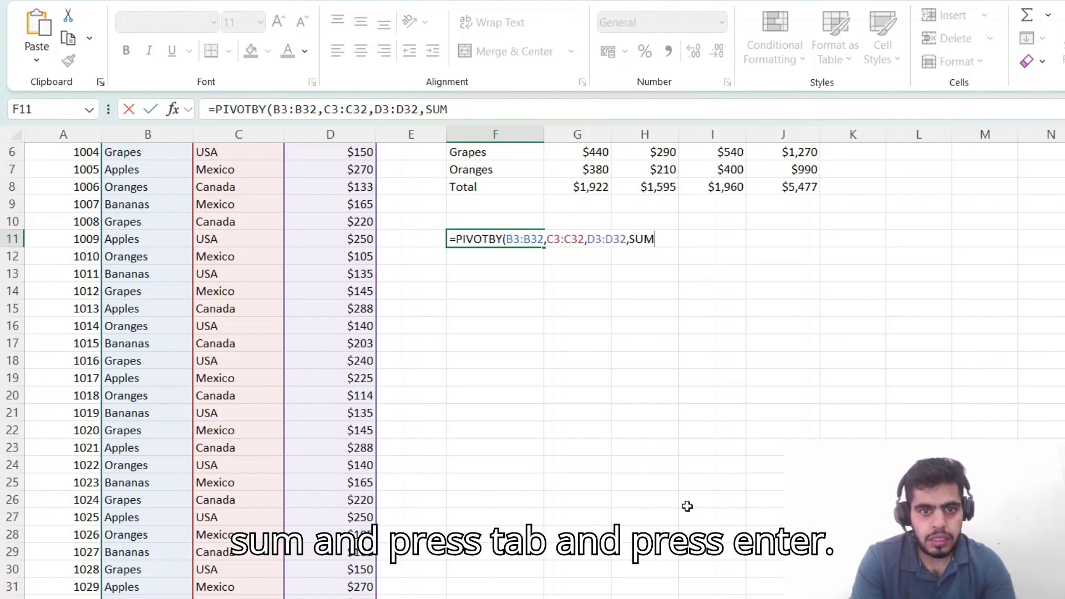
key("Return")
Step: Compare the new PIVOTBY result starting at F11 with the existing product-by-country summary above it
key("Up")
key("Up")
key("Up")
key("Up")
key("Up")
key("Up")
key("Up")
key("Up")
key("Up")
key("Up")
key("Up")
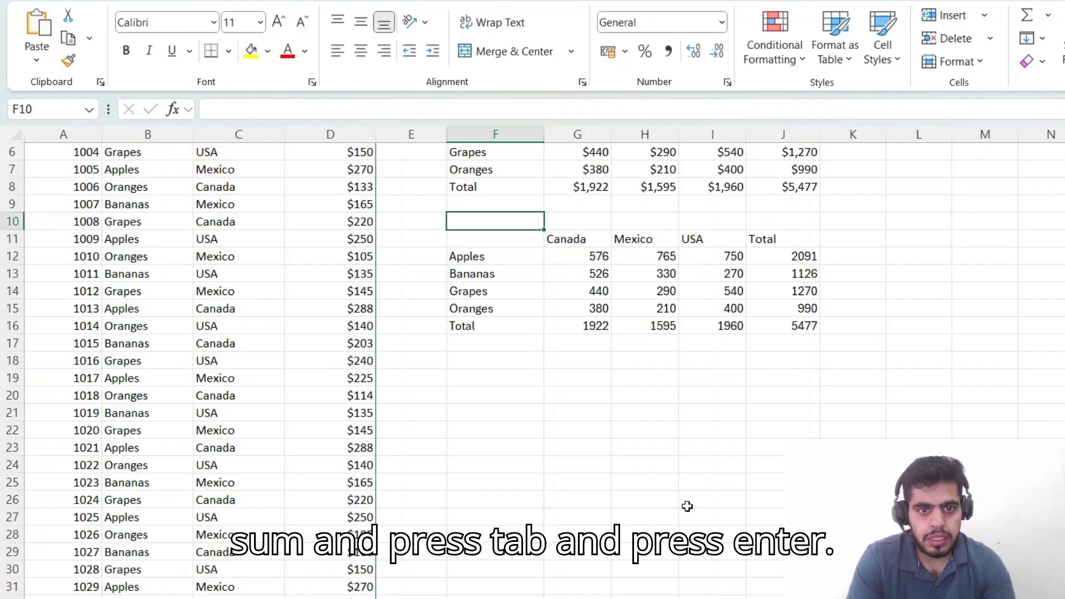
key("Down")
key("Down")
key("Down")
key("Down")
key("Right")
key("Right")
key("Right")
key("Right")
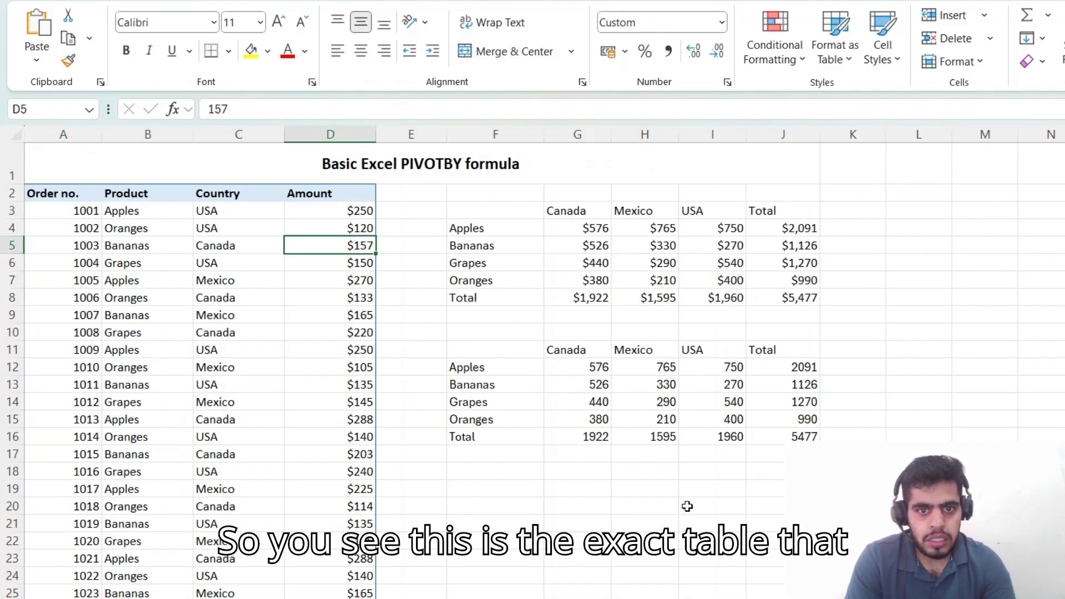
key("Up")
key("Right")
key("Up")
key("Up")
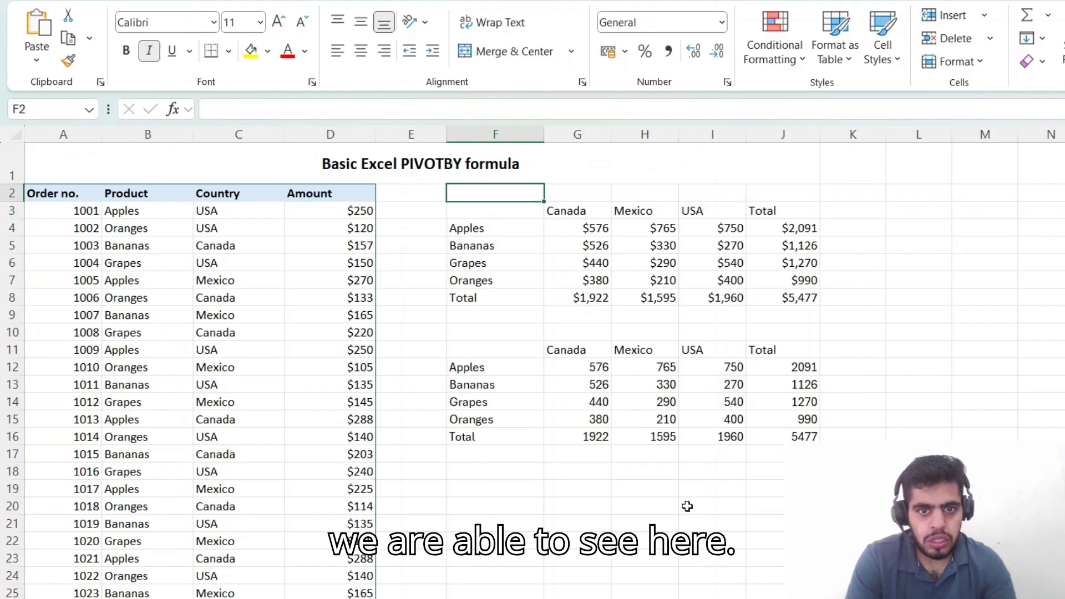
key("Down")
key("Down")
key("Down")
key("Down")
key("Down")
key("Down")
key("Down")
key("Down")
key("Down")
key("Down")
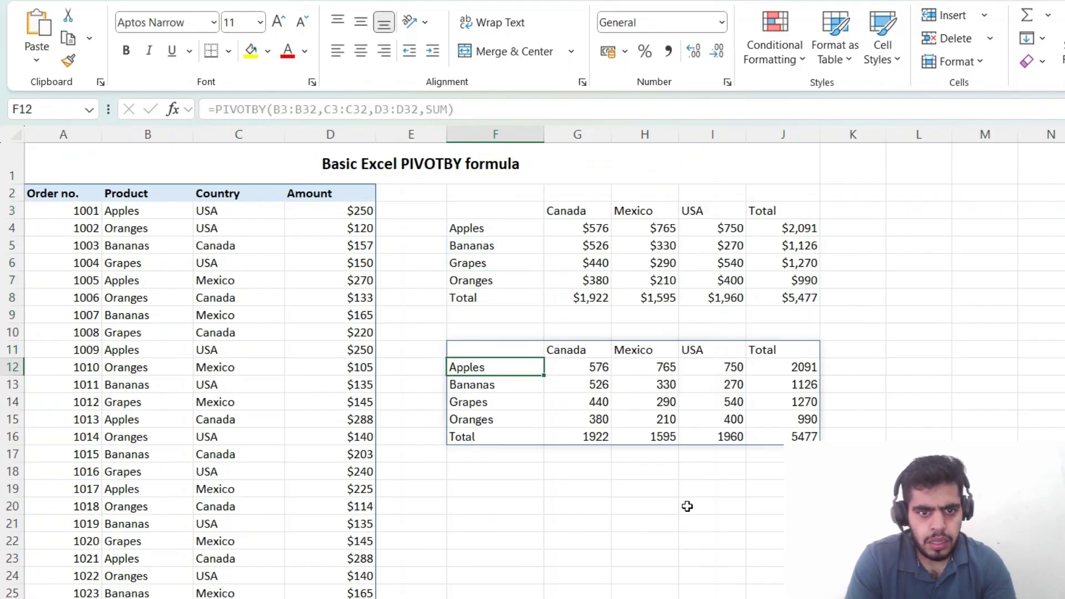
key("Down")
key("Up")
key("Up")
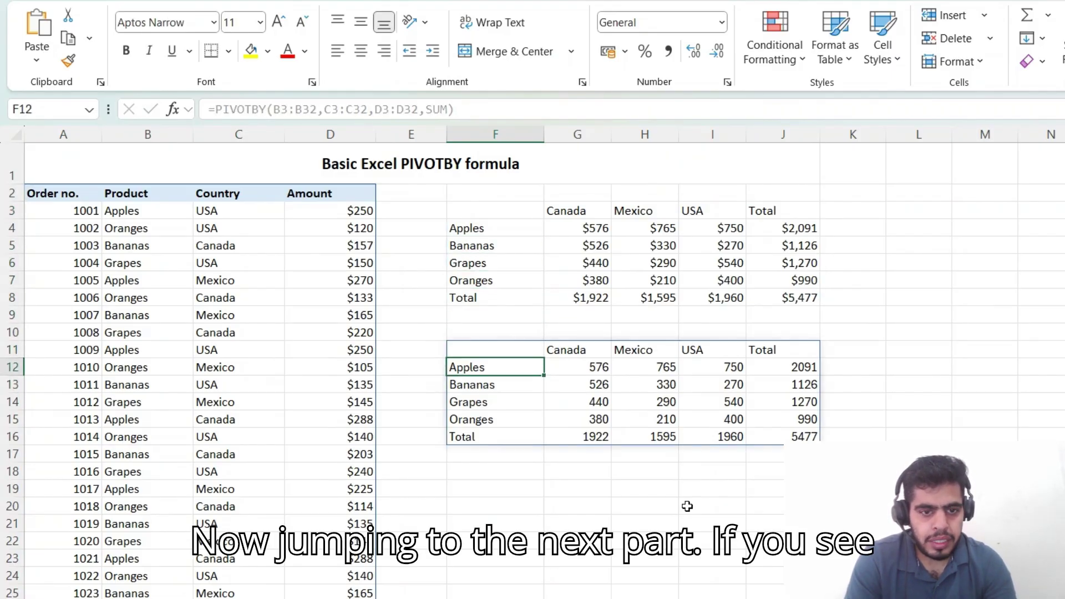
Step: Review the row, column and value arguments inside the PIVOTBY formula in F11, leaving the formula as it is
key("F2")
key("Left")
key("Left")
key("Left")
key("Left")
key("Left")
key("Left")
key("Left")
key("Left")
key("Left")
key("Left")
key("Left")
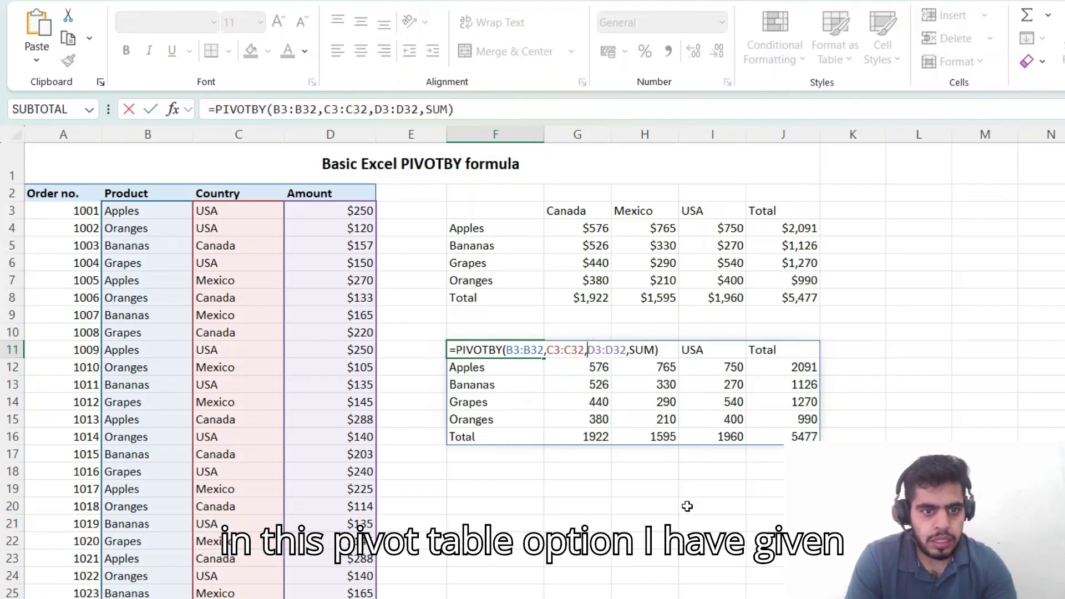
key("Left")
key("Left")
key("Left")
key("Left")
key("Left")
key("Left")
key("Left")
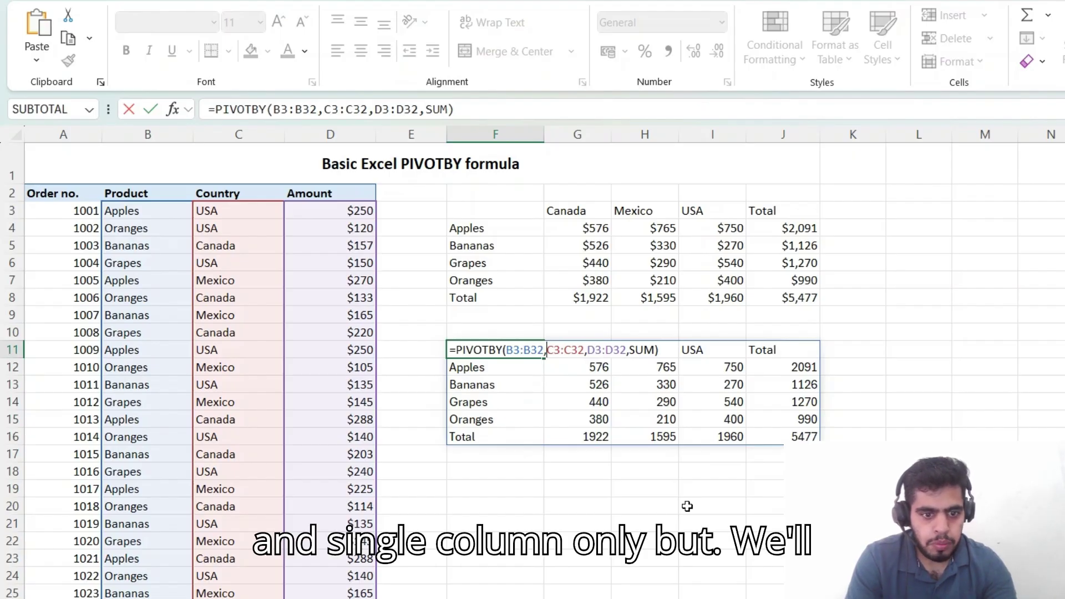
key("Escape")
Step: Switch to the sheet on grouping by adjacent columns and examine the source ranges of the PIVOTBY formula in G3
key("ctrl+Page_Down")
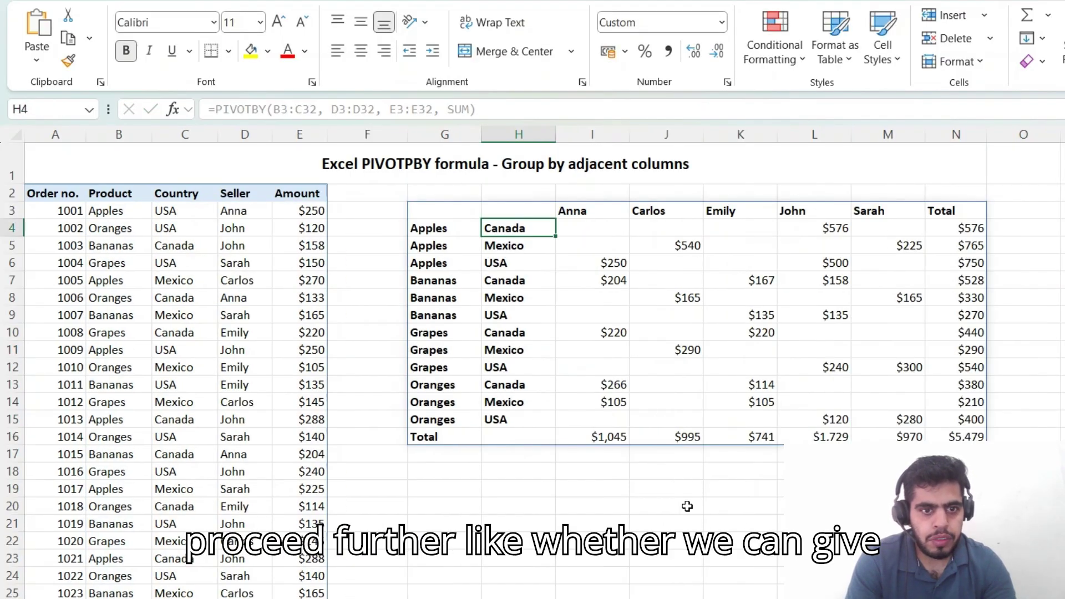
key("Left")
key("Left")
key("Left")
key("Right")
key("Left")
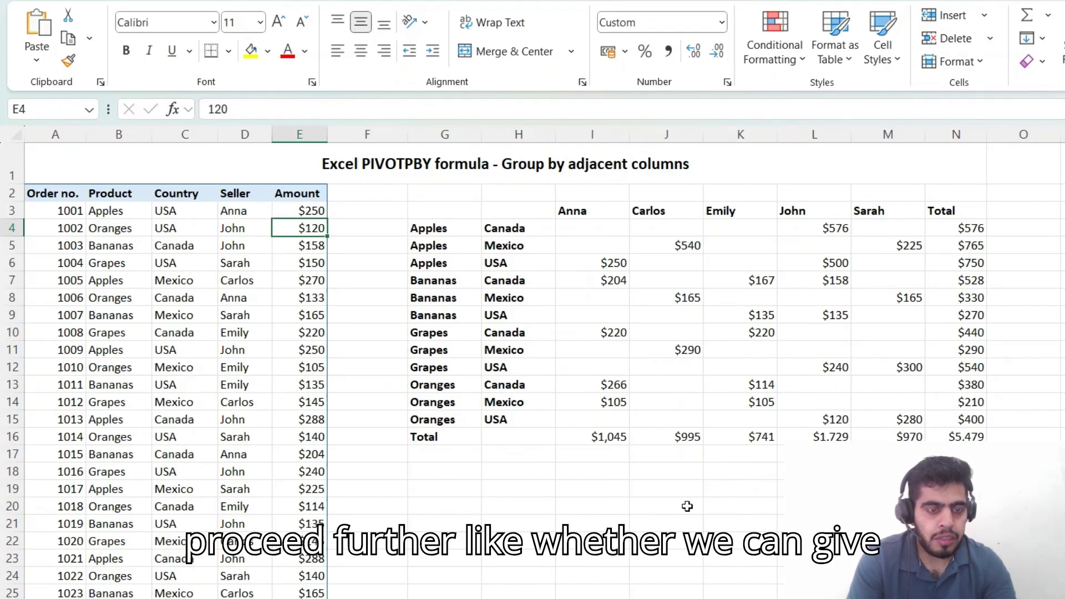
key("Right")
key("Right")
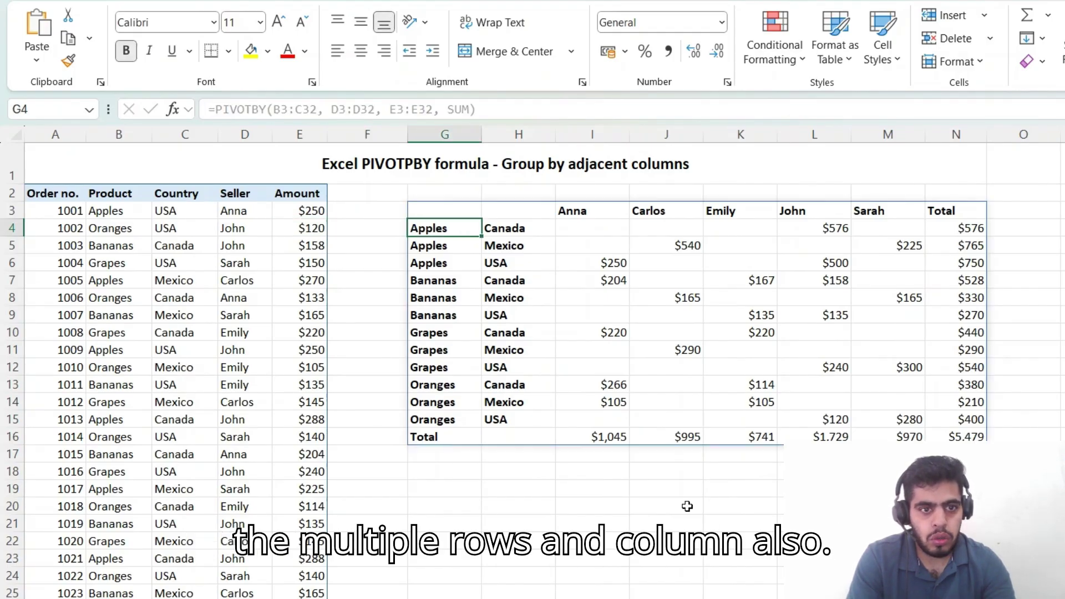
key("Up")
key("F2")
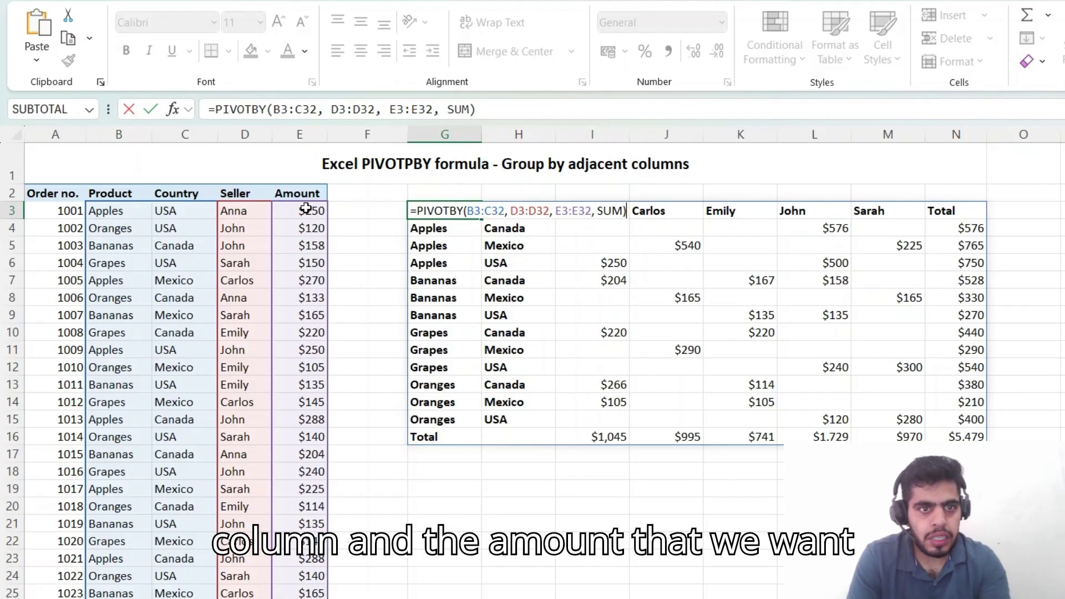
key("Escape")
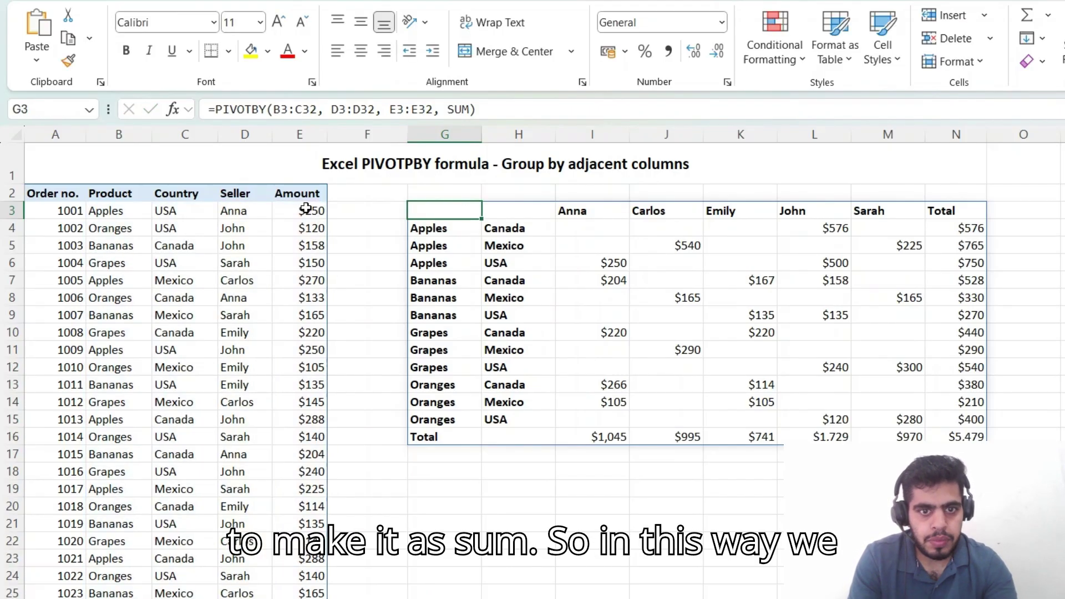
Step: Highlight the product and country label columns and the Total column of the pivot result to review them
key("ctrl+shift+Down")
key("ctrl+shift+Down")
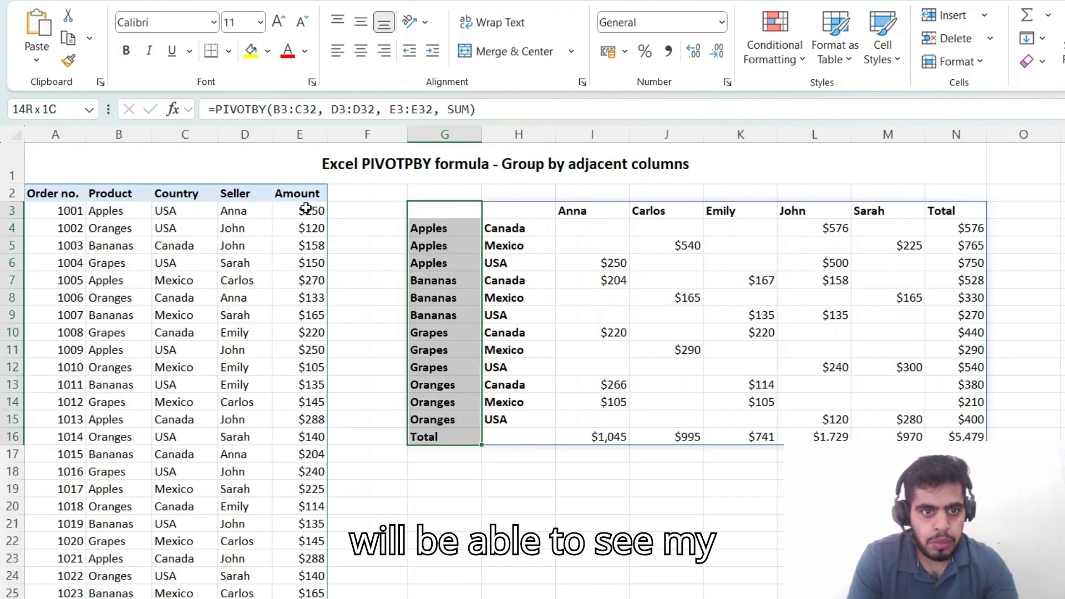
key("shift+Right")
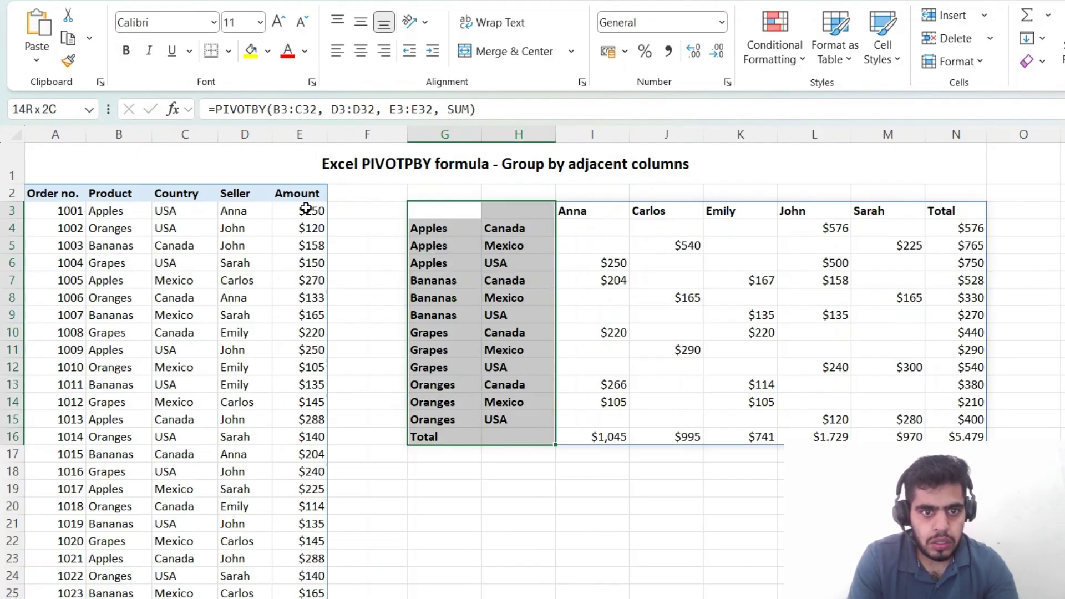
left_click_drag(513, 209, 968, 437)
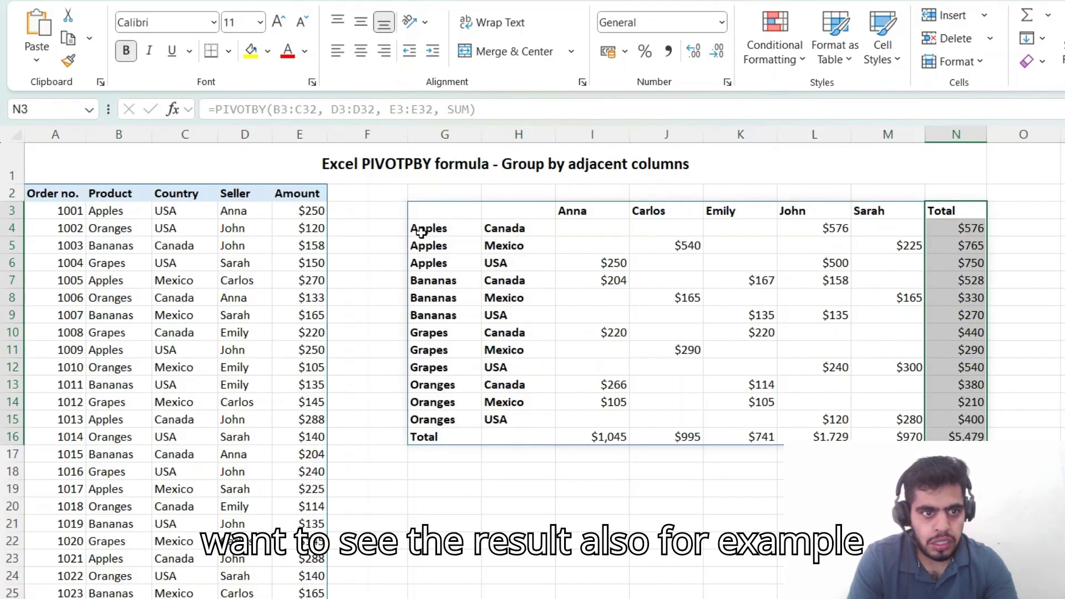
Step: Examine the Apples entries in the source table, highlighting the Apples and Canada pair in row 15
left_click(111, 214)
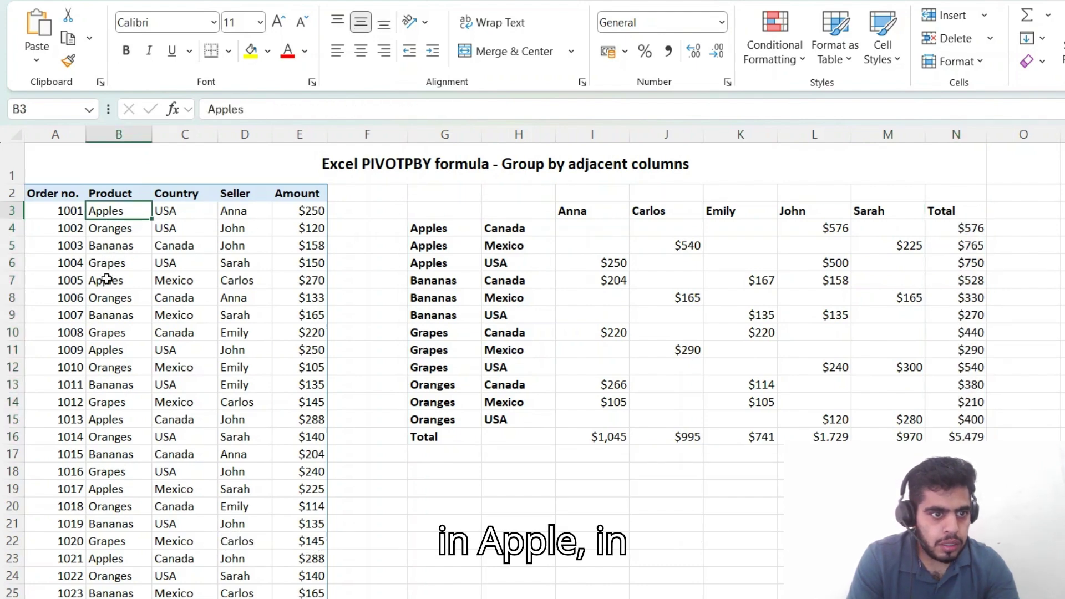
left_click(106, 279)
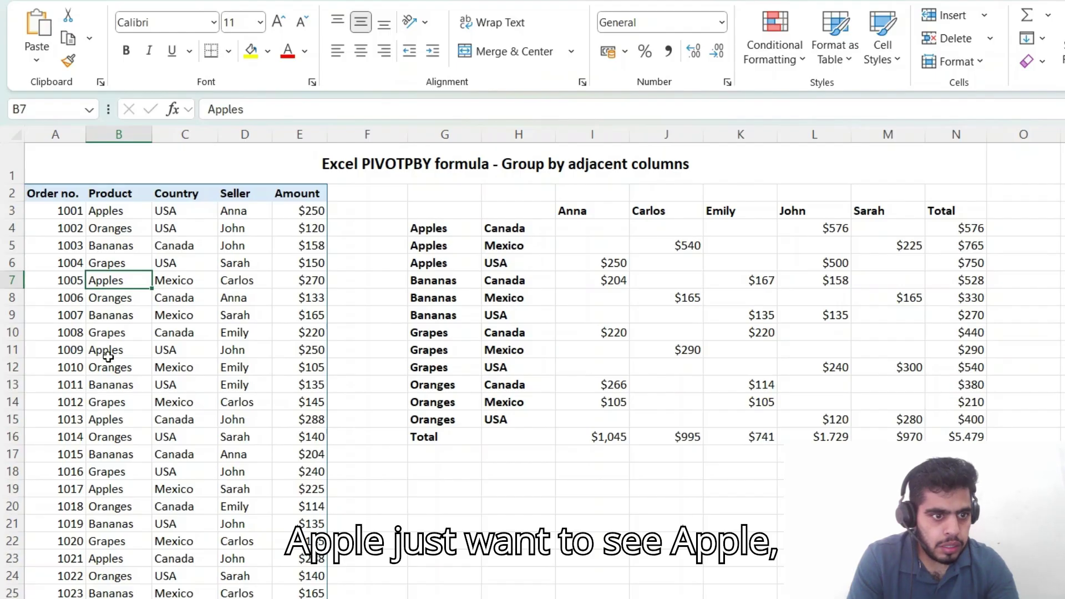
left_click_drag(111, 420, 185, 424)
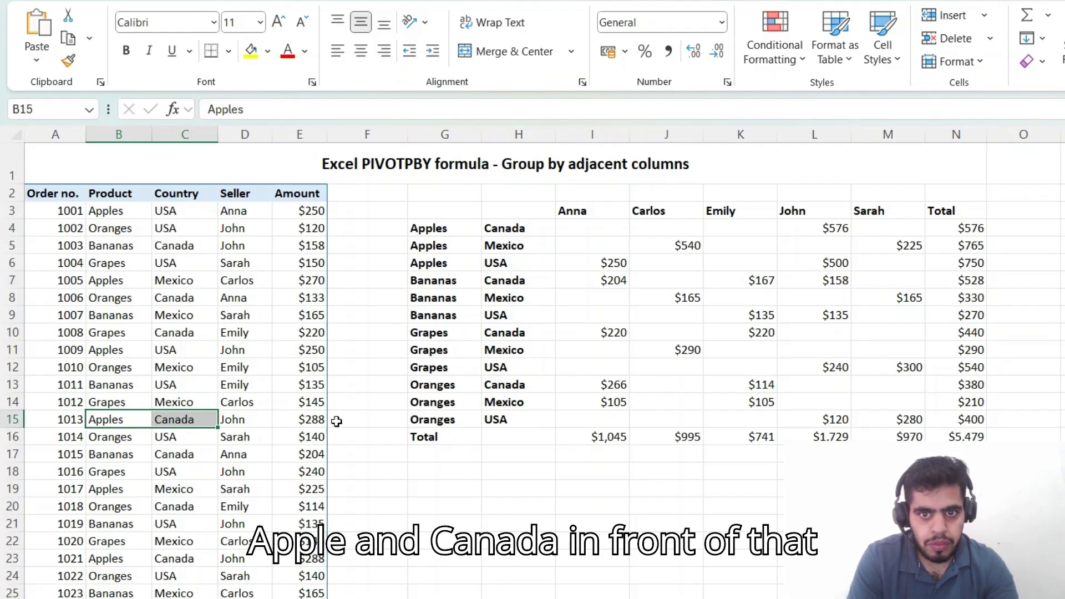
Step: Examine the amount in row 15 of the source table against the Apples and Canada row of the pivot result
left_click(315, 422)
left_click(169, 301)
key("Left")
key("Right")
key("Right")
key("Right")
key("Right")
key("Right")
key("Right")
key("Right")
key("Up")
key("Up")
key("Right")
key("Right")
key("Up")
key("Up")
key("Right")
key("Left")
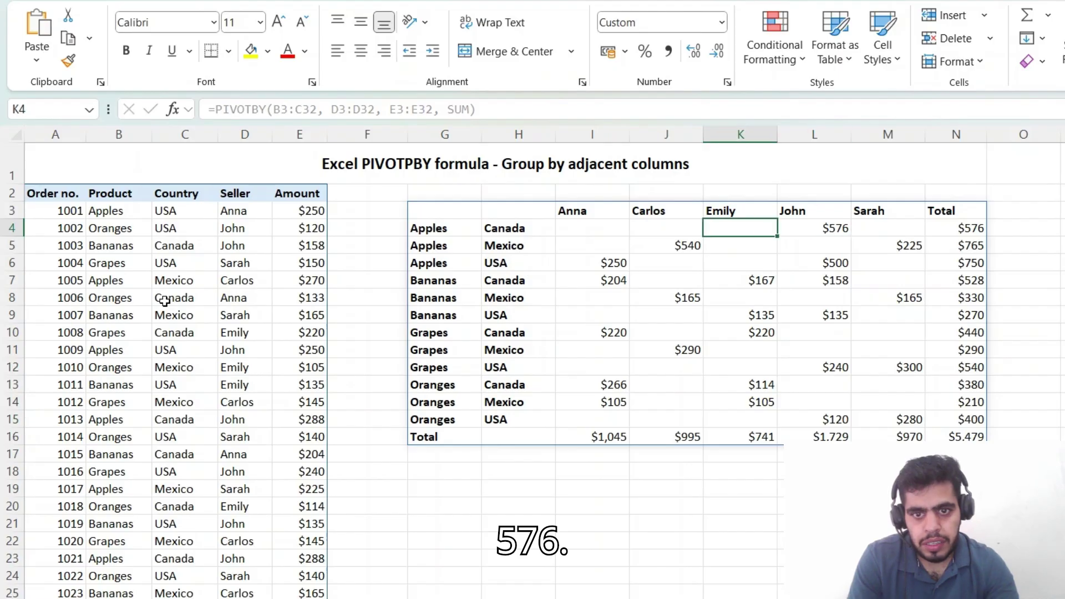
Step: Turn on filters for the header row and filter the Product column to Apples
key("Left")
key("Left")
key("Left")
key("Left")
key("Left")
key("Left")
key("Left")
key("Left")
key("Left")
key("Up")
key("Up")
key("shift+space")
key("ctrl+shift+l")
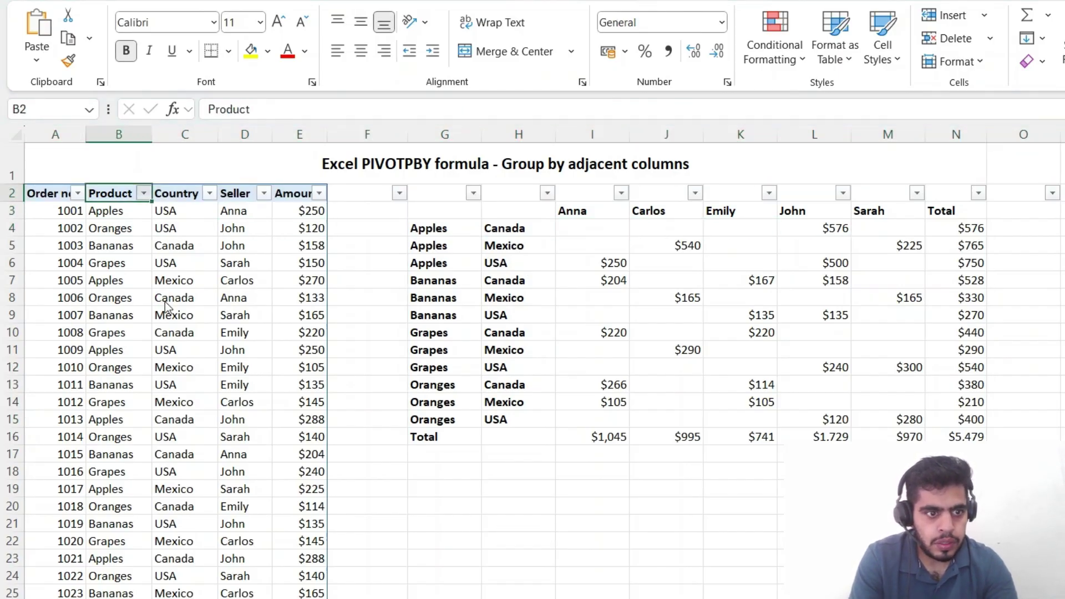
key("Return")
key("Down")
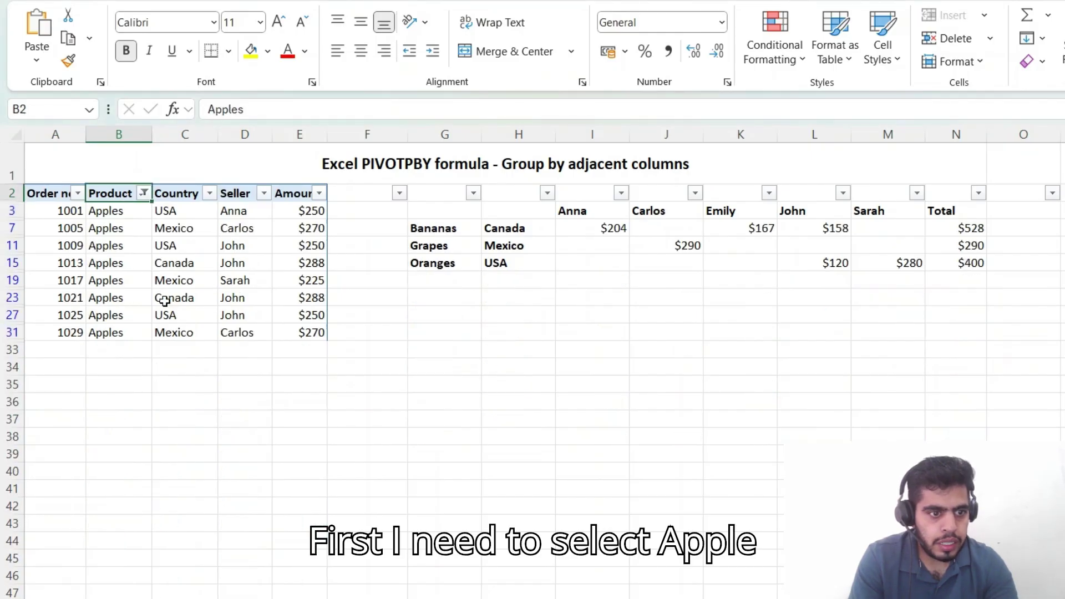
Step: Filter the Country column to Canada and highlight the remaining cells in the Amount column
key("Up")
key("Right")
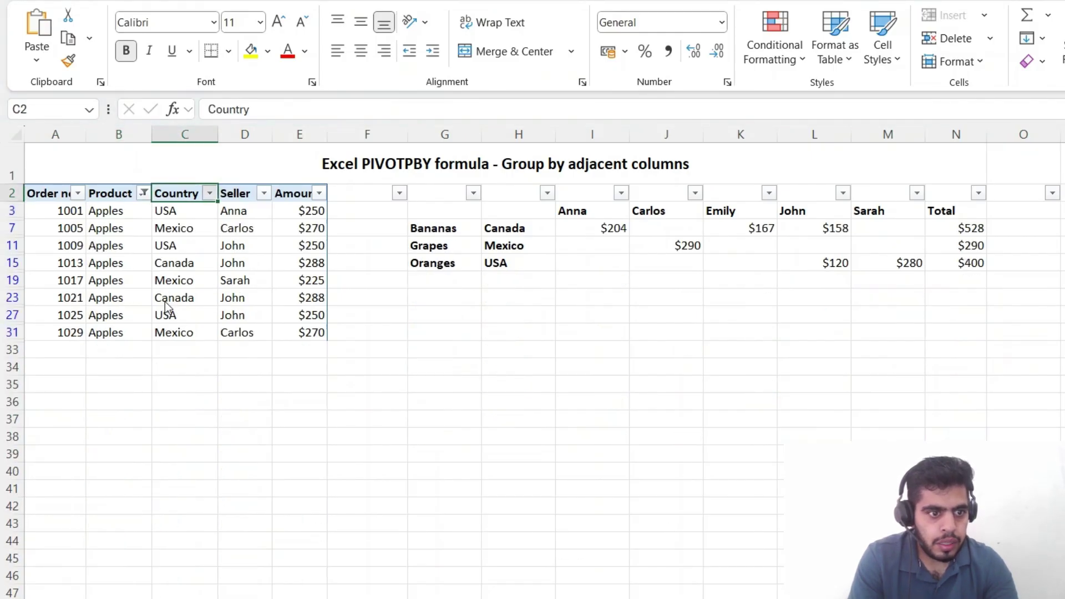
key("Right")
key("Down")
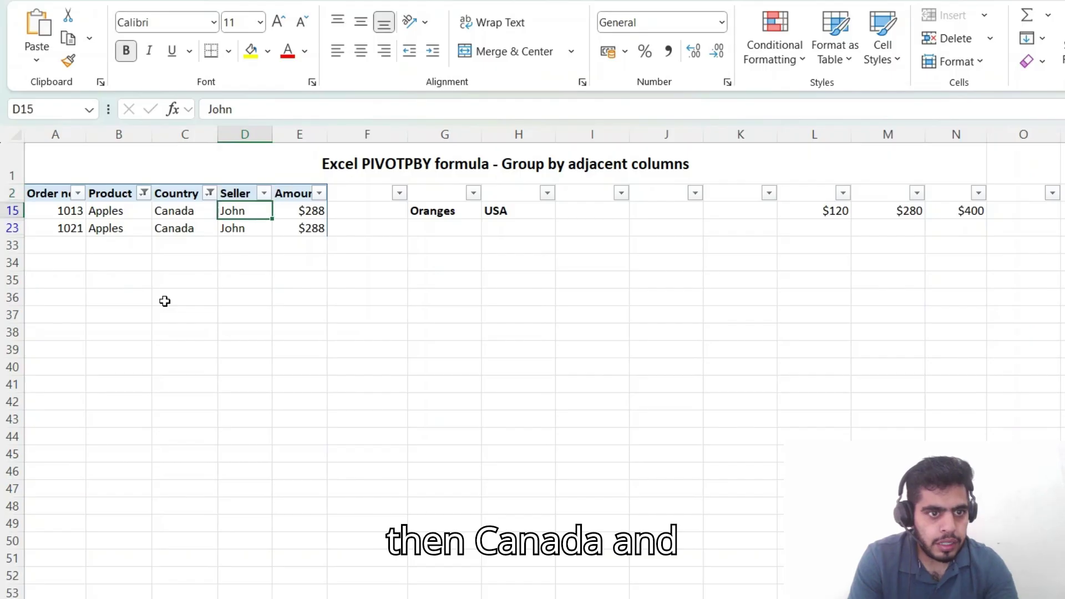
key("Right")
key("shift+Down")
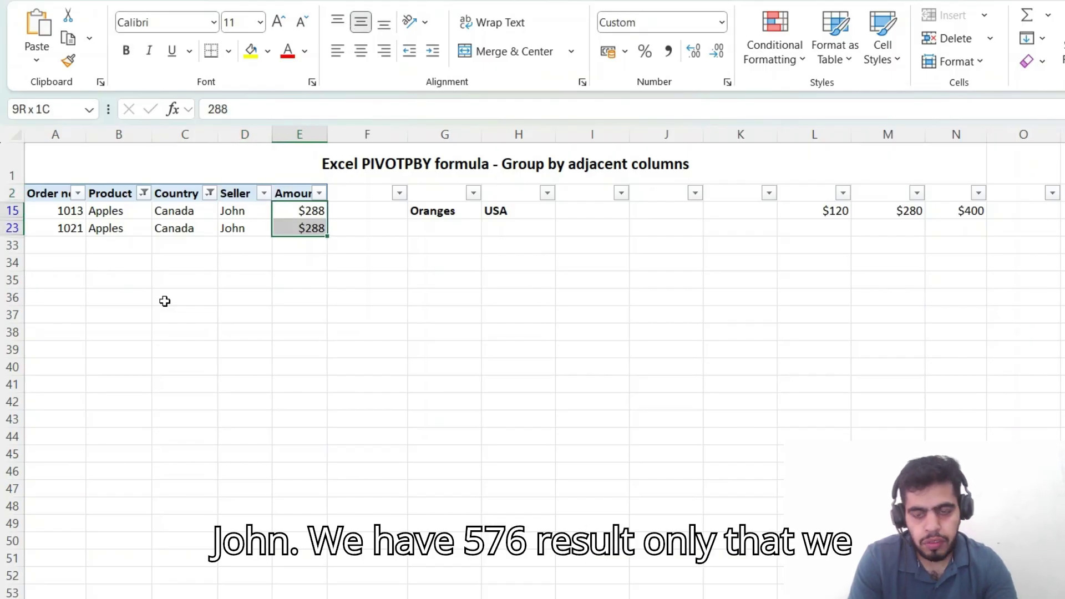
Step: Remove the filters from the header row and look over the Bananas and Apples rows of the pivot result
key("ctrl+shift+l")
left_click(816, 280)
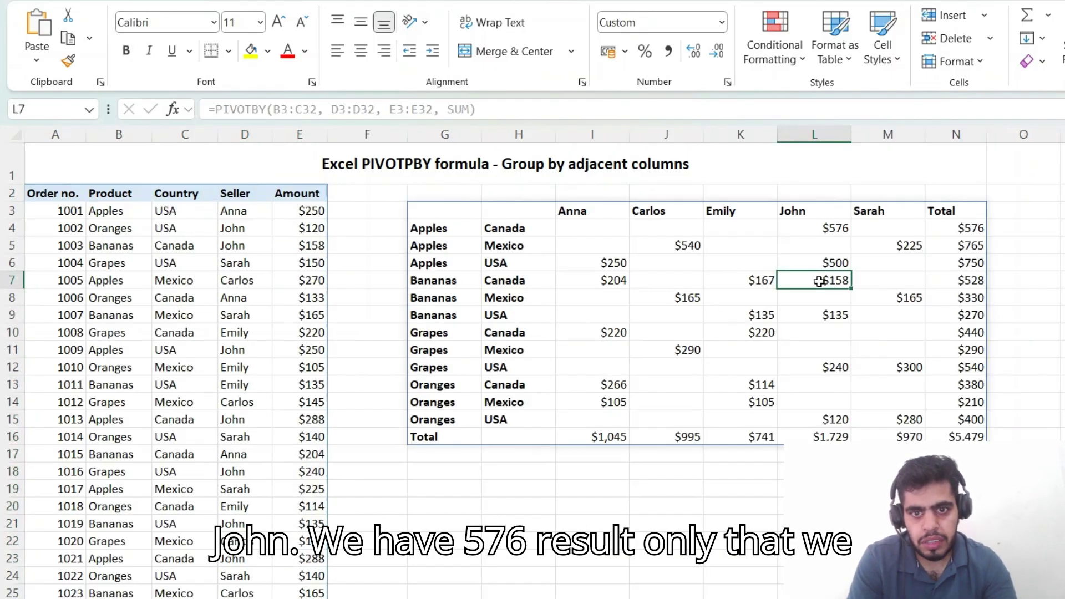
key("Left")
key("Left")
key("Left")
key("Left")
key("Left")
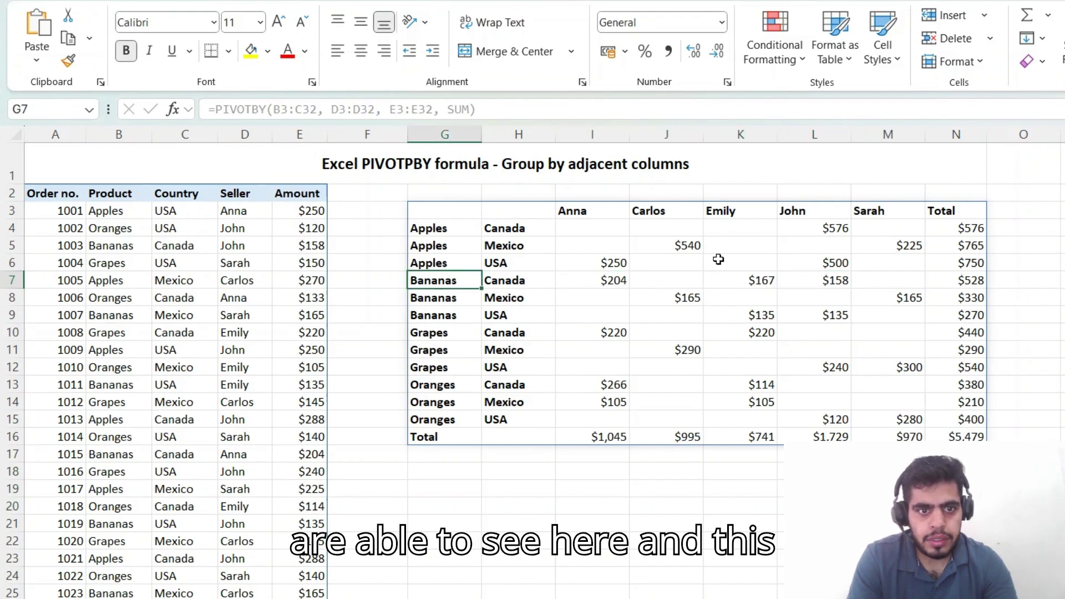
key("Right")
key("Left")
key("Up")
key("Up")
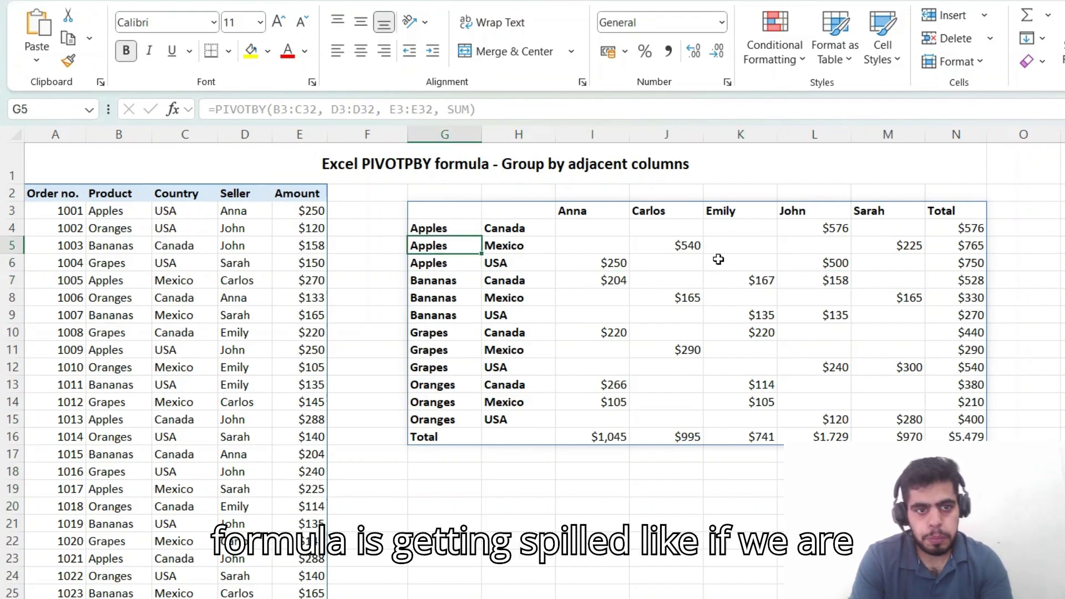
Step: Enter 1 in cell I7 inside the spilled pivot result to demonstrate a blocked spill, and delete that entry
key("Down")
key("Right")
key("Right")
key("Down")
type("1")
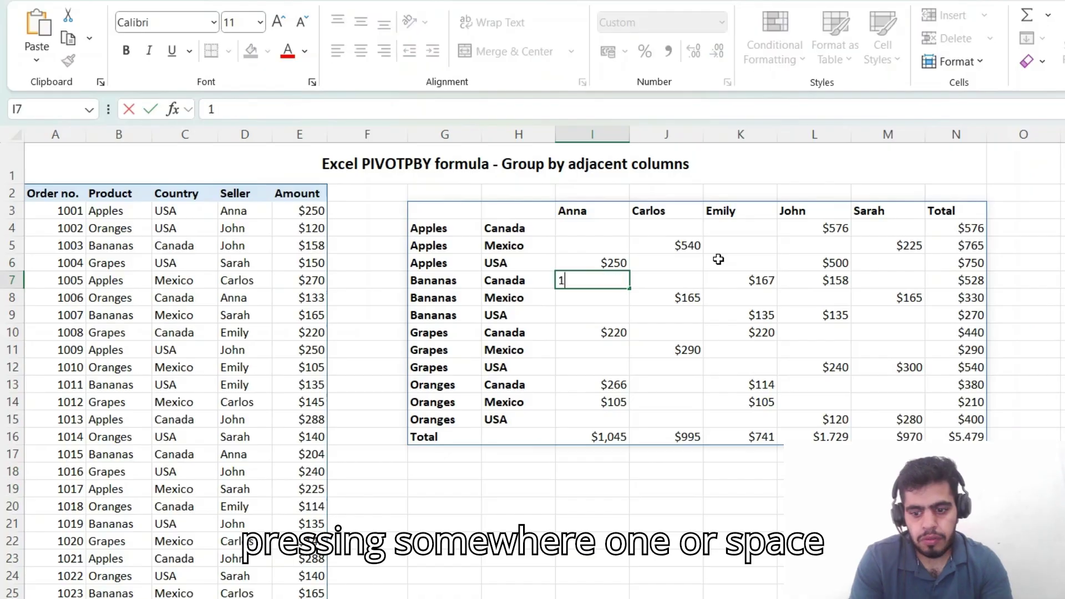
key("Return")
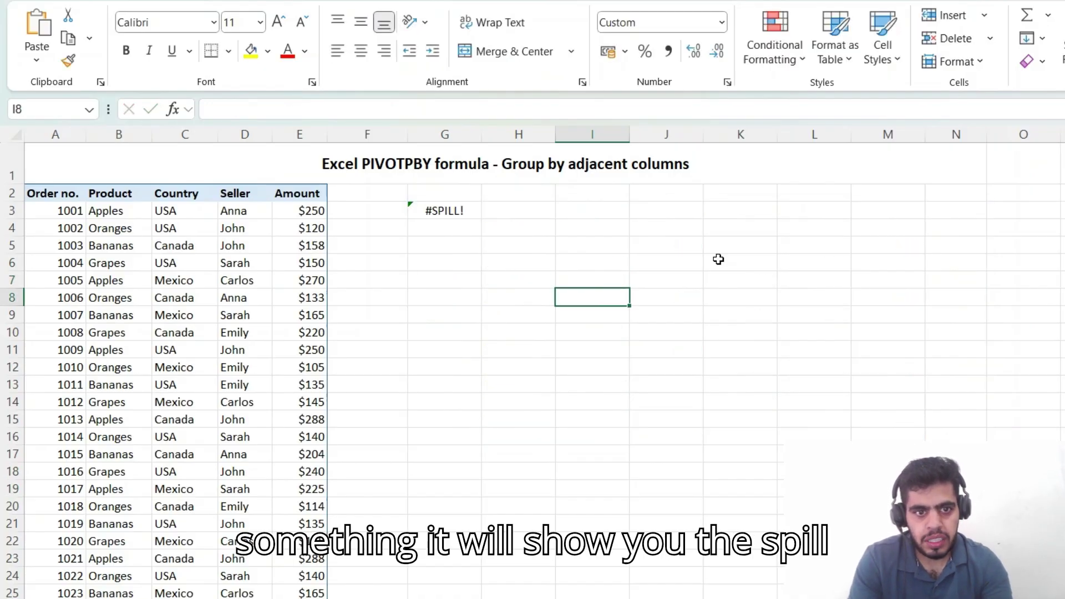
key("Up")
key("Delete")
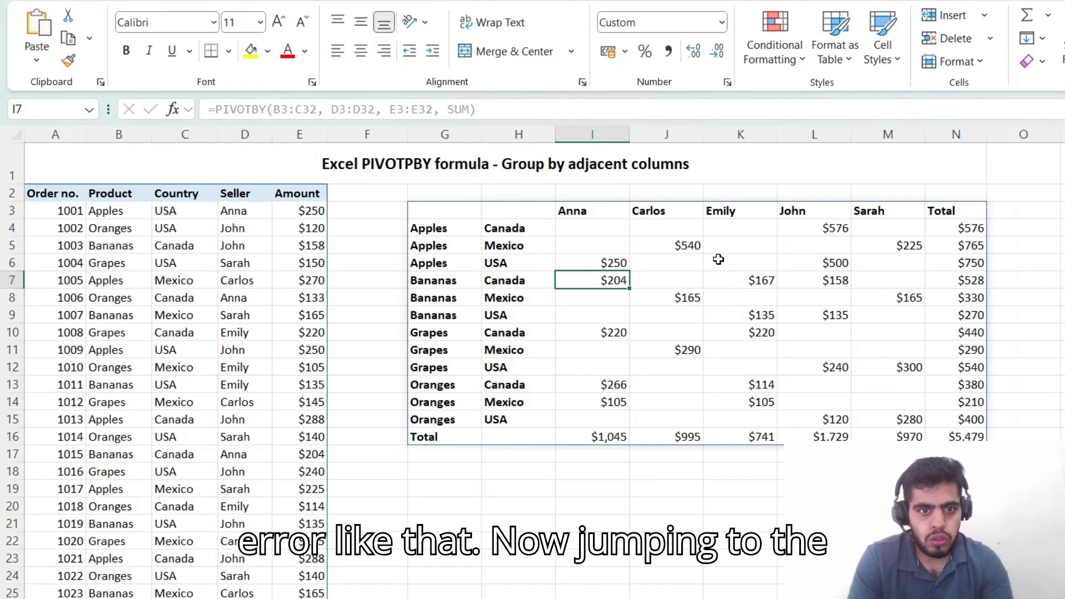
Step: Return to G3 and examine the row, column and value ranges of its PIVOTBY formula without changing it
key("Left")
key("Left")
key("Up")
key("Up")
key("Up")
key("Up")
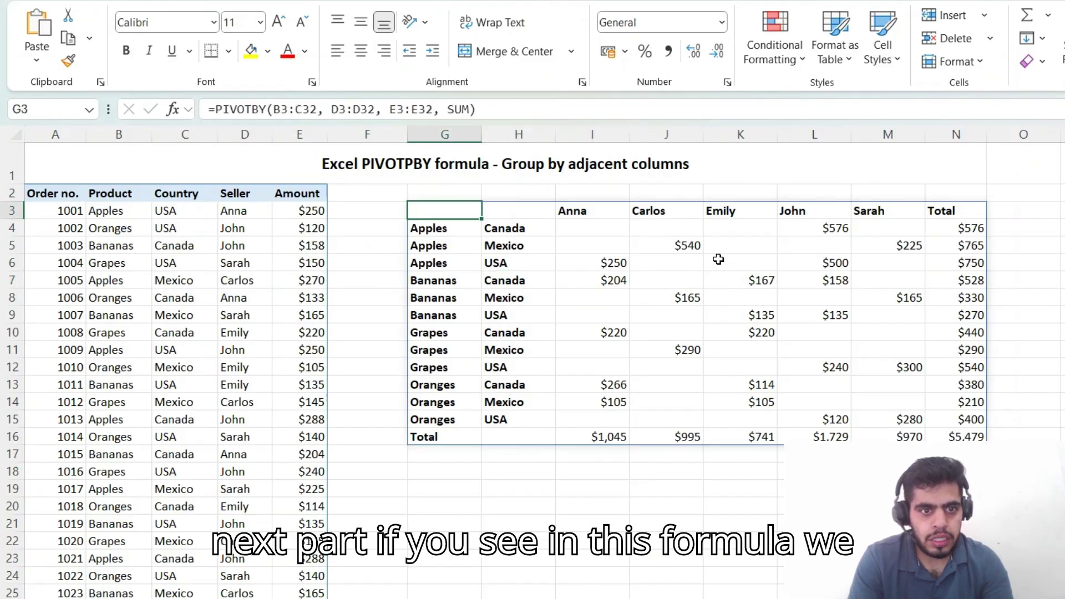
key("F2")
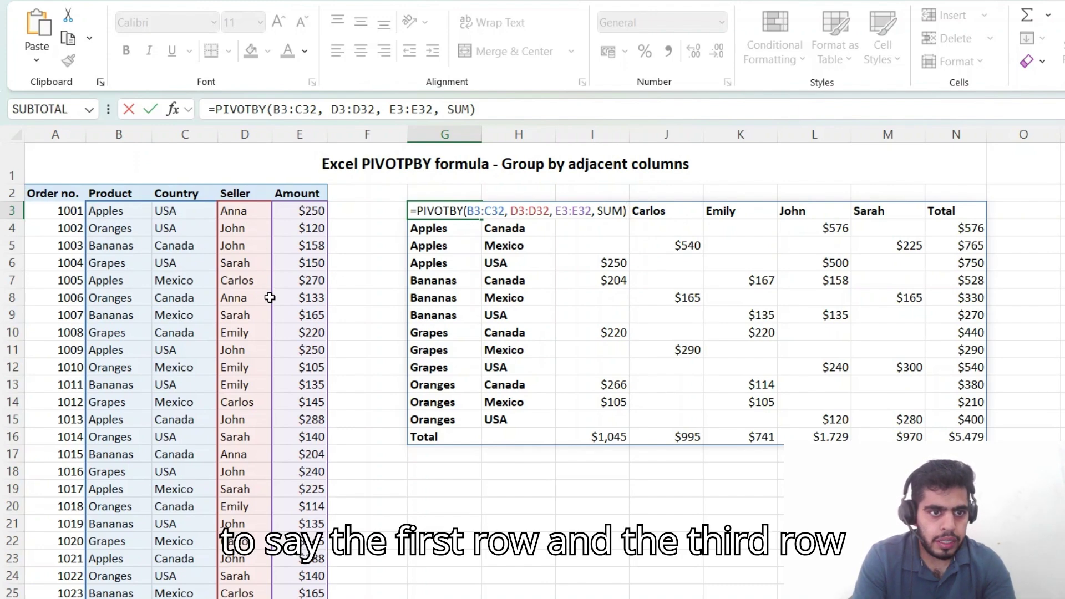
key("Escape")
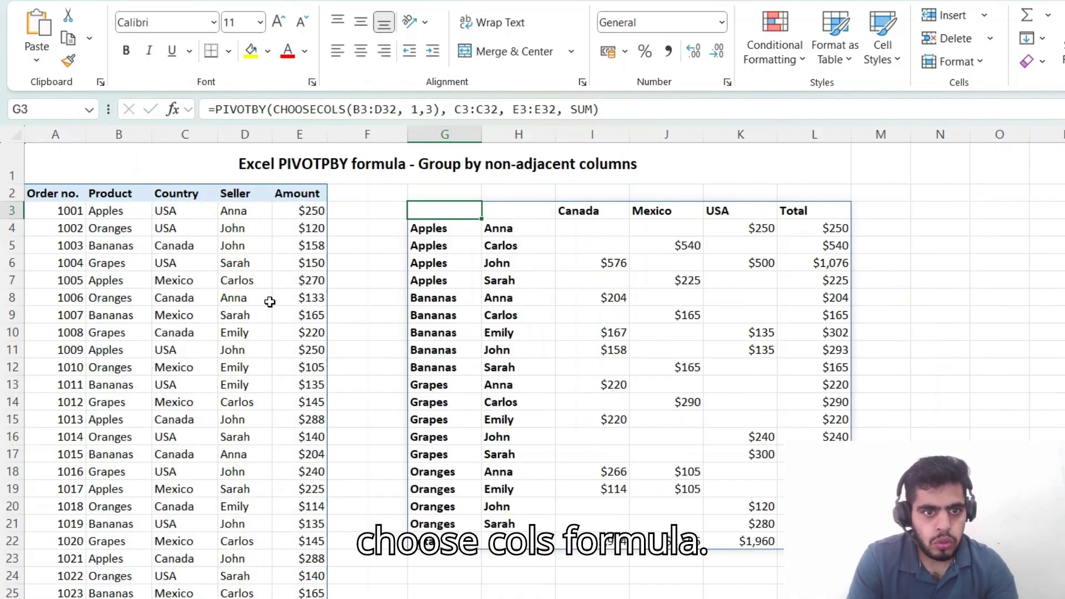
Step: Switch to the sheet on grouping by non-adjacent columns and review the G3 formula with its country headings and product and seller labels
key("F2")
key("Escape")
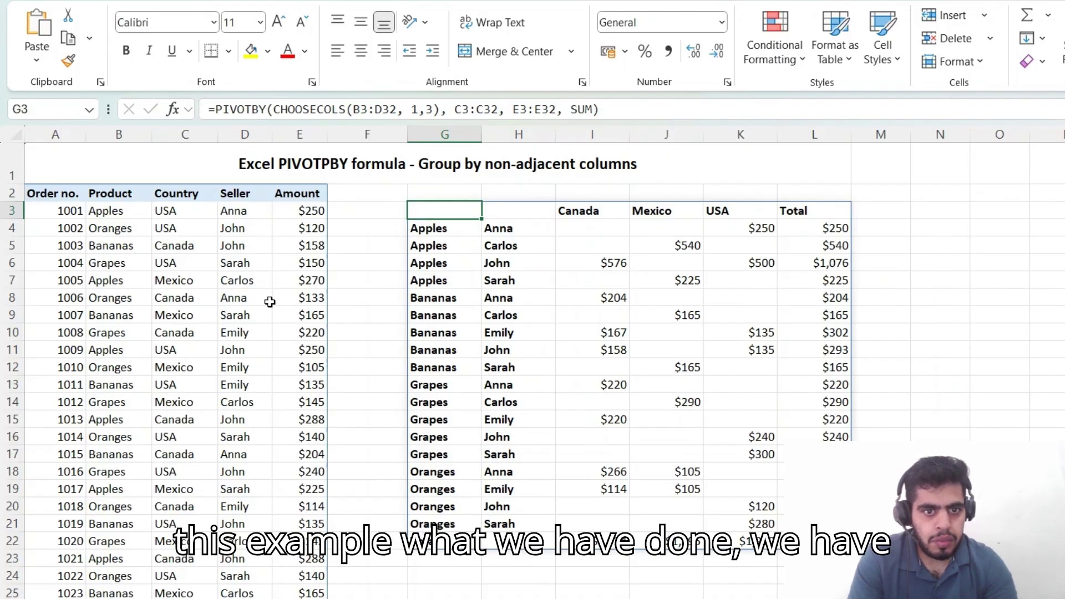
left_click_drag(526, 217, 751, 222)
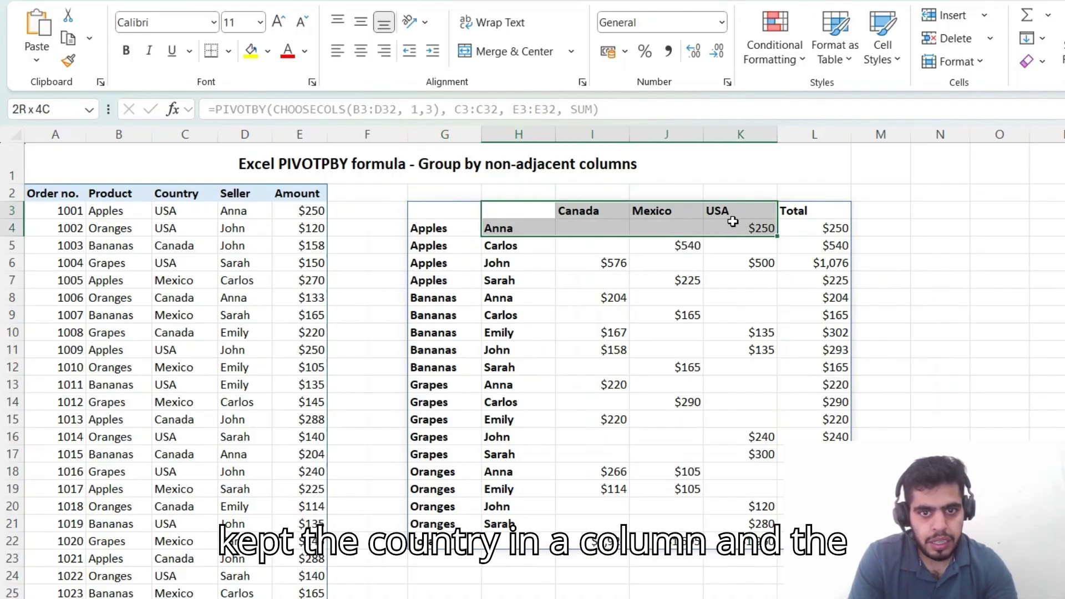
left_click(424, 233)
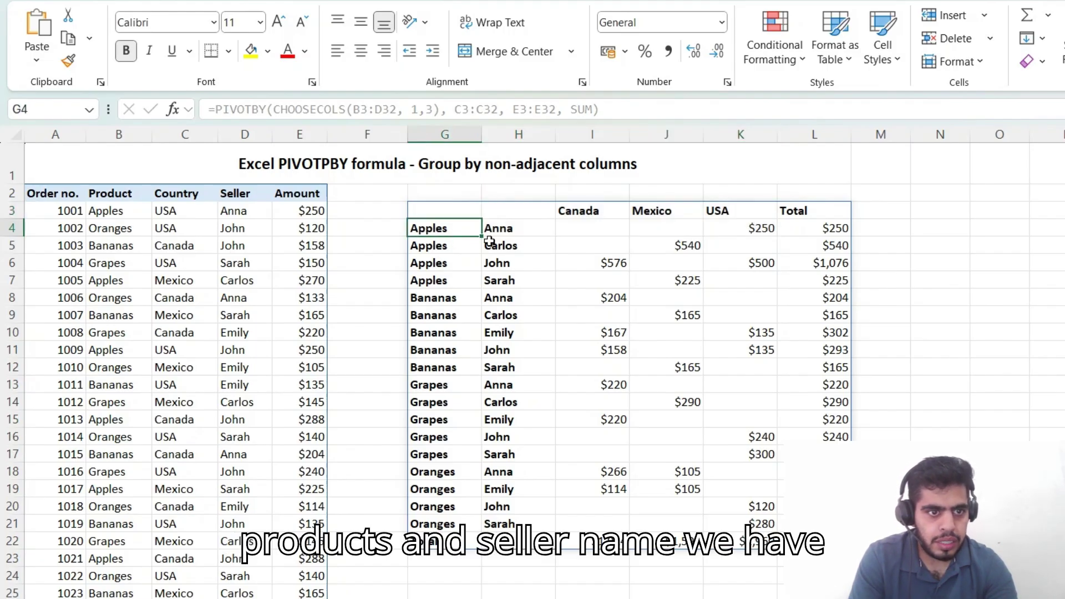
left_click_drag(444, 231, 510, 527)
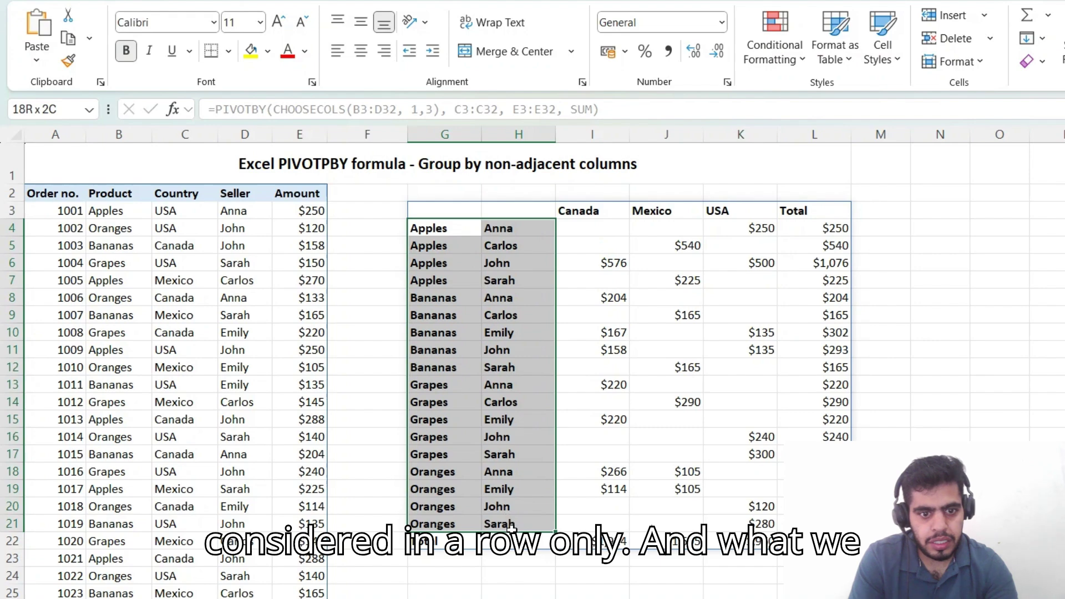
Step: Examine the CHOOSECOLS(B3:D32, 1,3) part of the PIVOTBY formula in G3, leaving the formula as it is
left_click(442, 209)
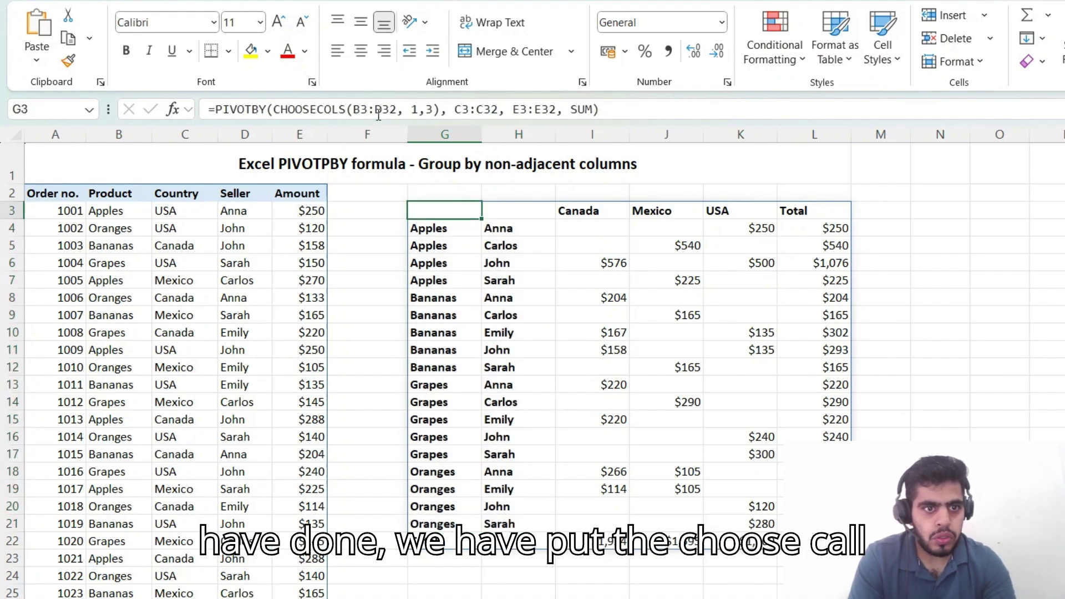
left_click_drag(355, 110, 497, 111)
key("Escape")
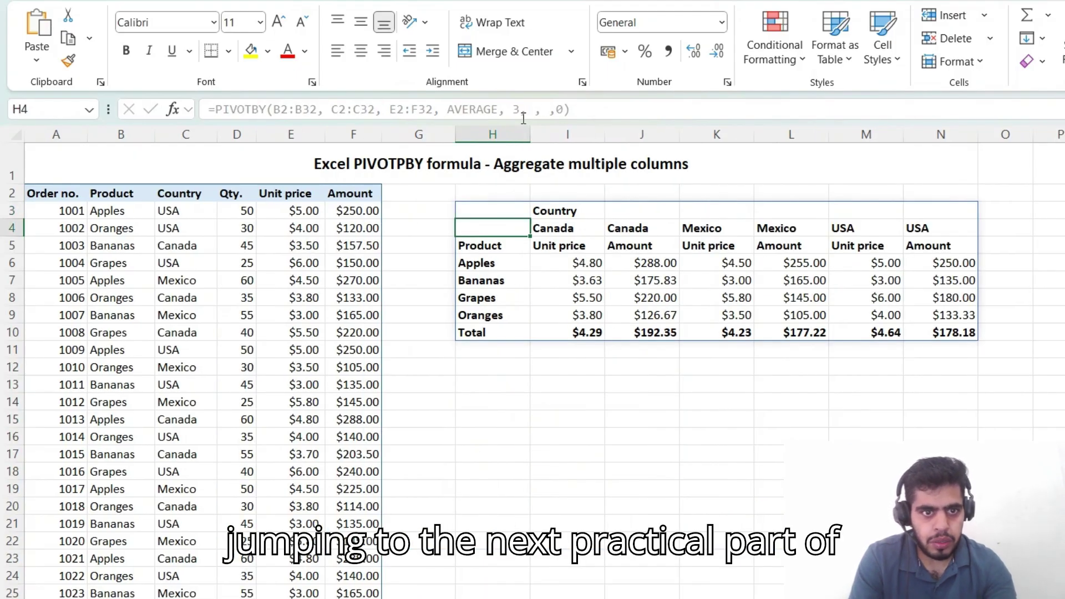
Step: Switch to the sheet on aggregating multiple columns and examine the E2:F32 values range in the PIVOTBY formula in H3
key("Up")
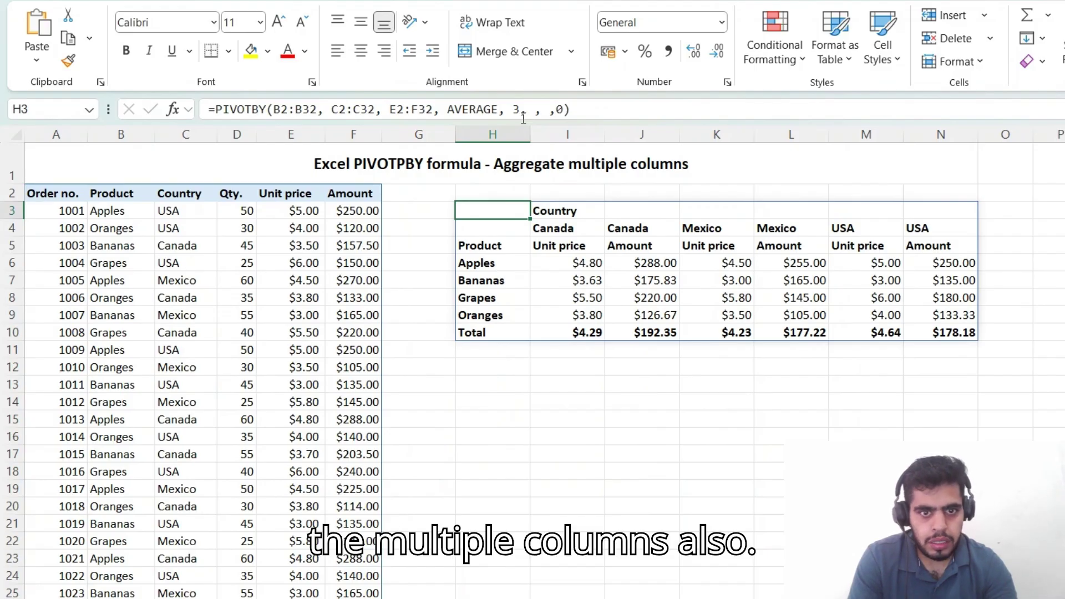
left_click(523, 114)
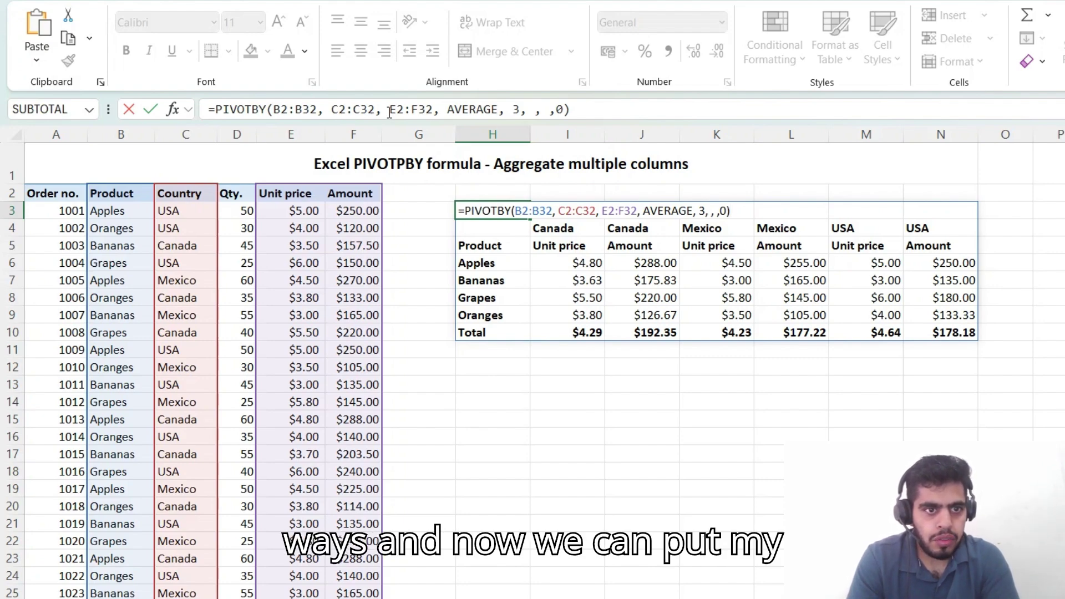
left_click_drag(390, 110, 428, 110)
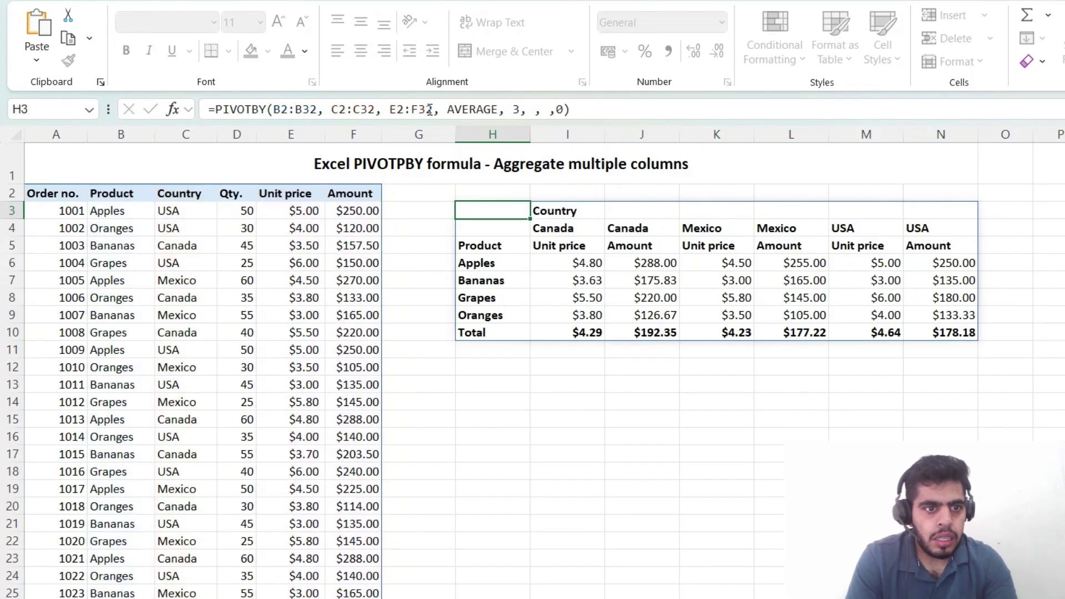
key("Escape")
left_click_drag(390, 109, 433, 109)
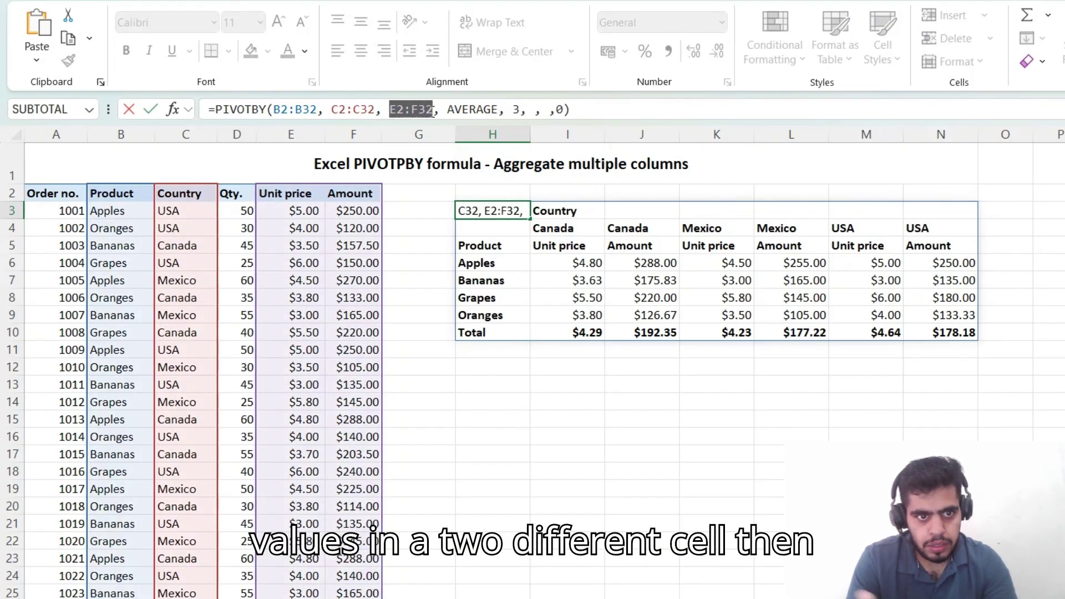
key("Escape")
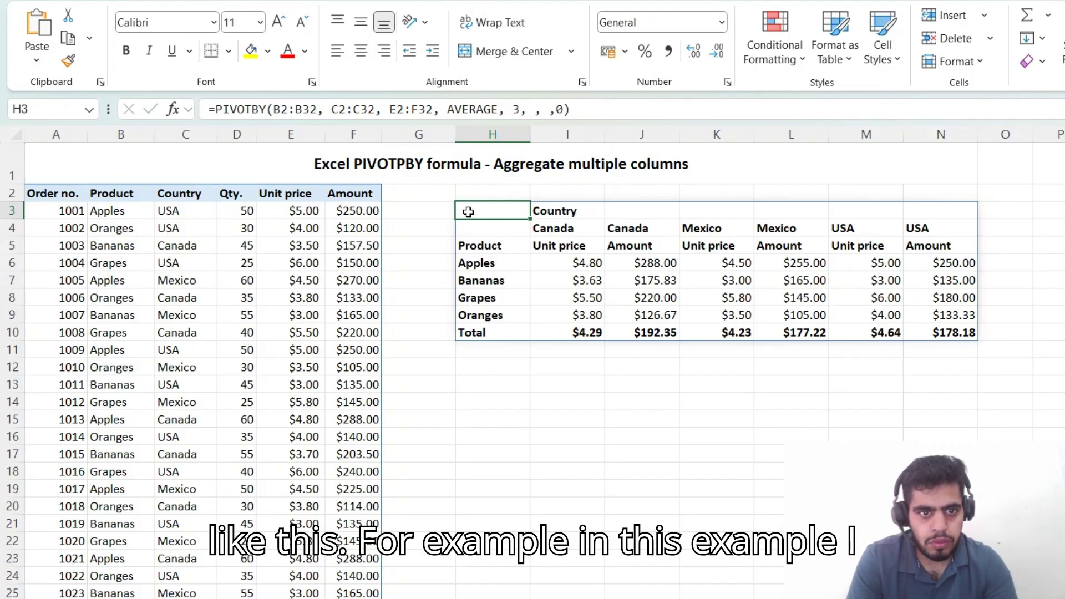
left_click_drag(390, 109, 429, 111)
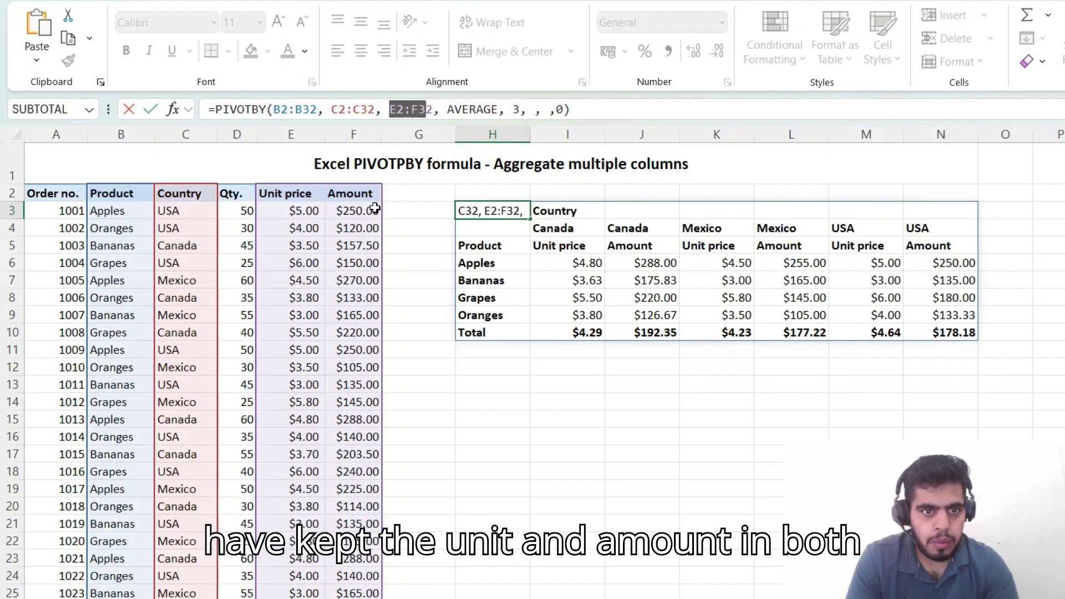
key("Escape")
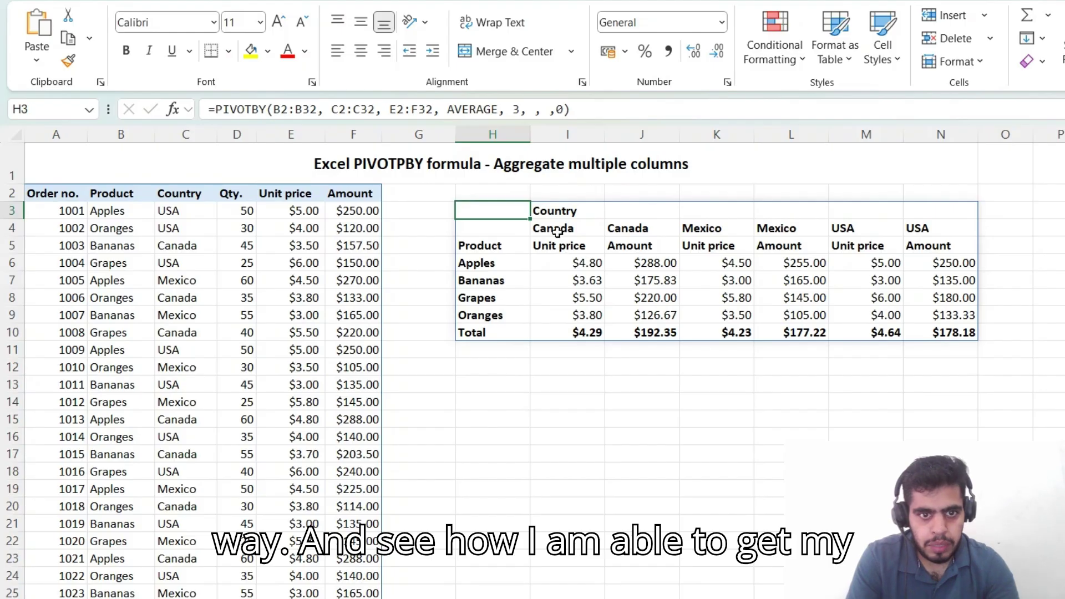
Step: Highlight the Canada, Mexico and USA headings and the Canadian unit price and amount for Apples to review them
left_click_drag(552, 229, 610, 229)
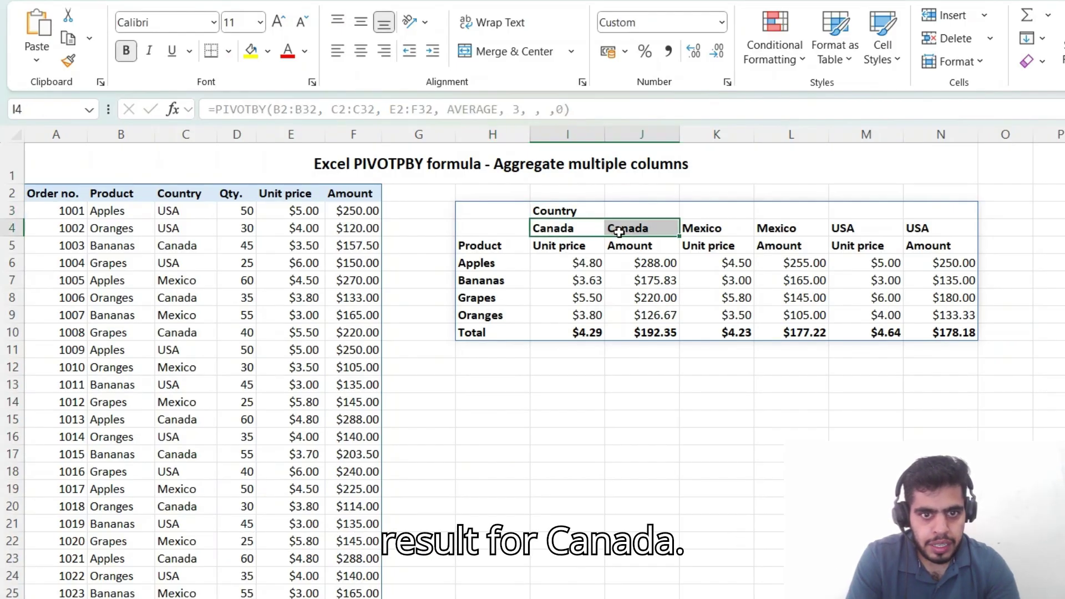
left_click_drag(572, 261, 634, 256)
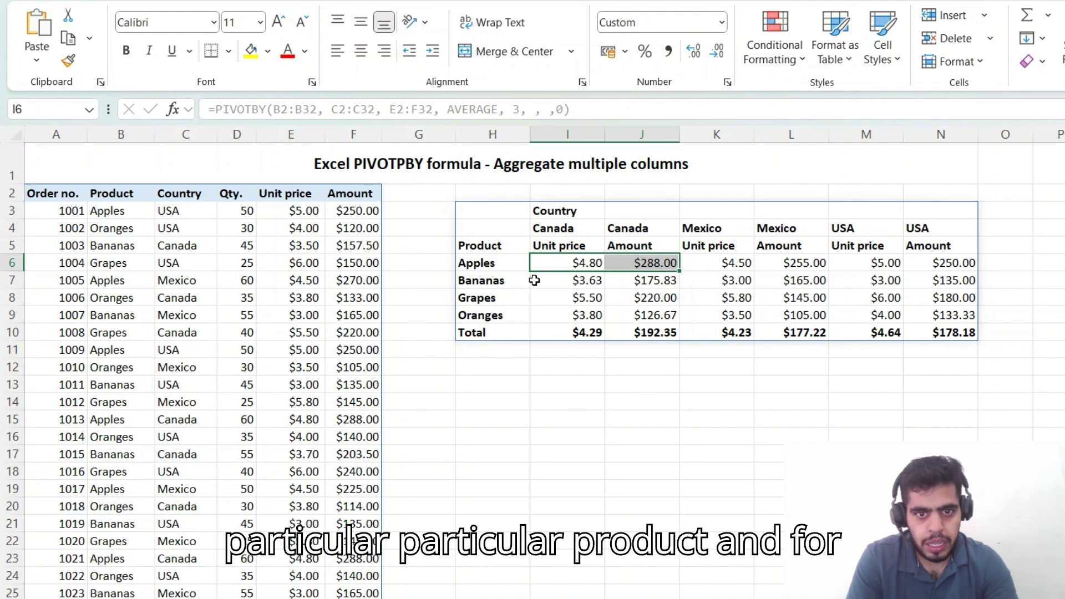
left_click_drag(706, 226, 762, 228)
left_click_drag(847, 228, 918, 228)
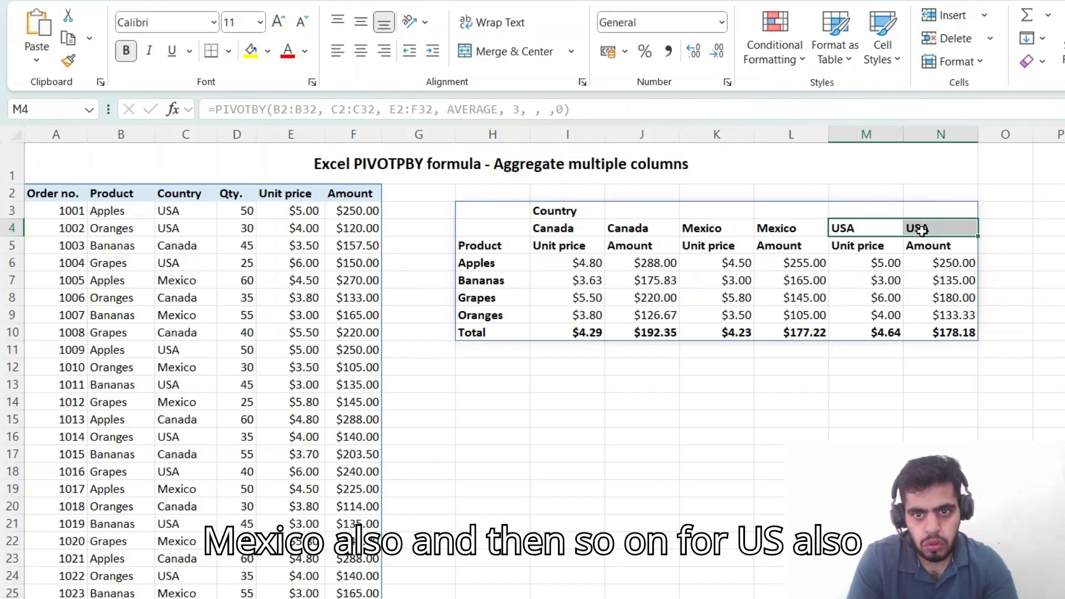
left_click(720, 300)
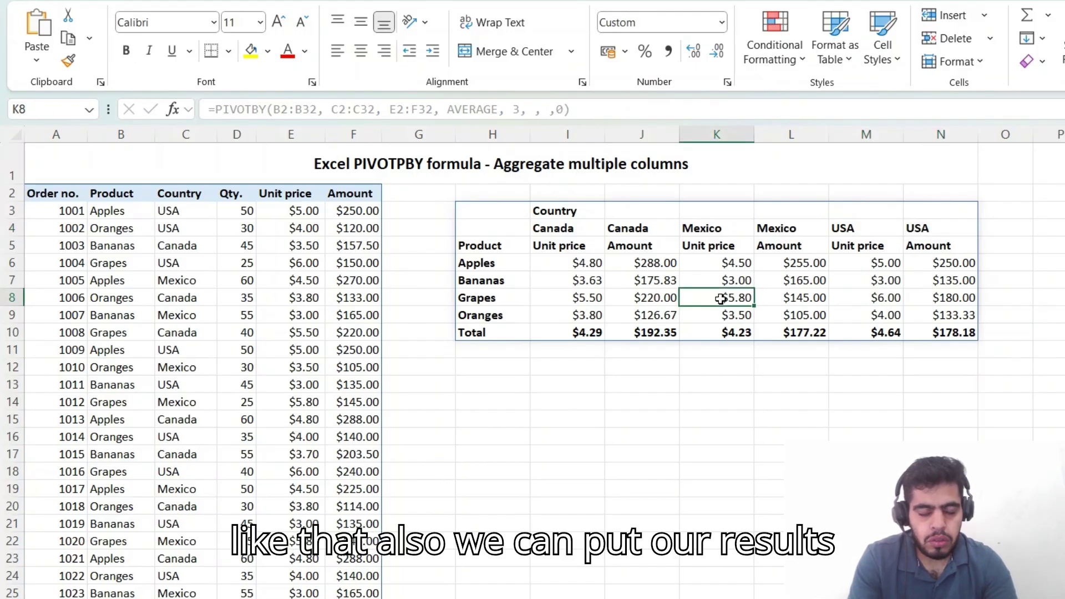
Step: Open the PIVOTBY formula in H3 for editing, clear the header argument after AVERAGE, and restore it to 3
key("Up")
key("Up")
key("Left")
key("Left")
key("Left")
key("Up")
key("Up")
key("Up")
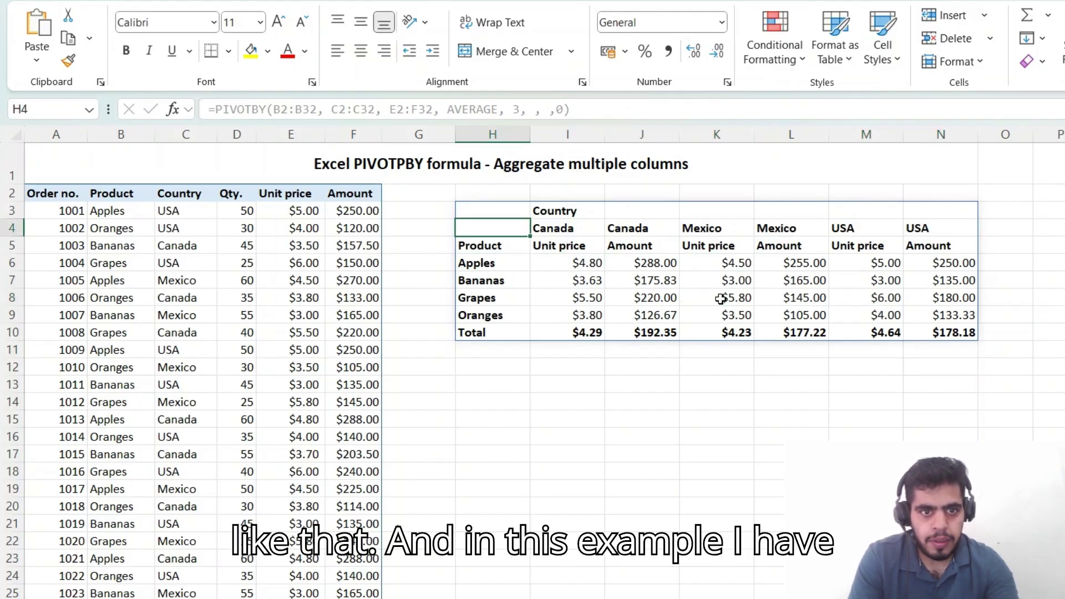
key("F2")
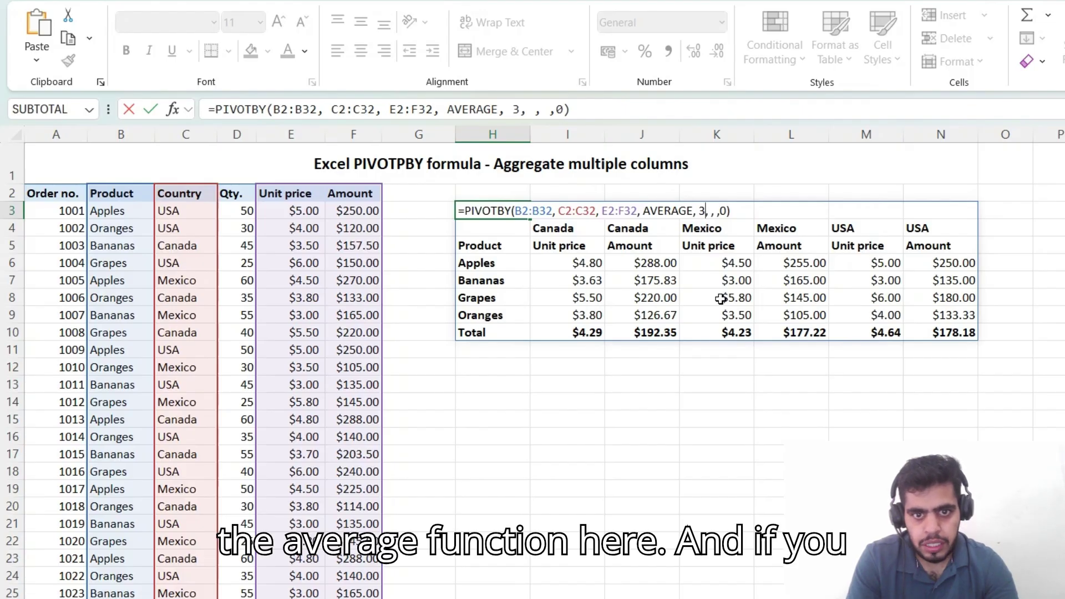
key("BackSpace")
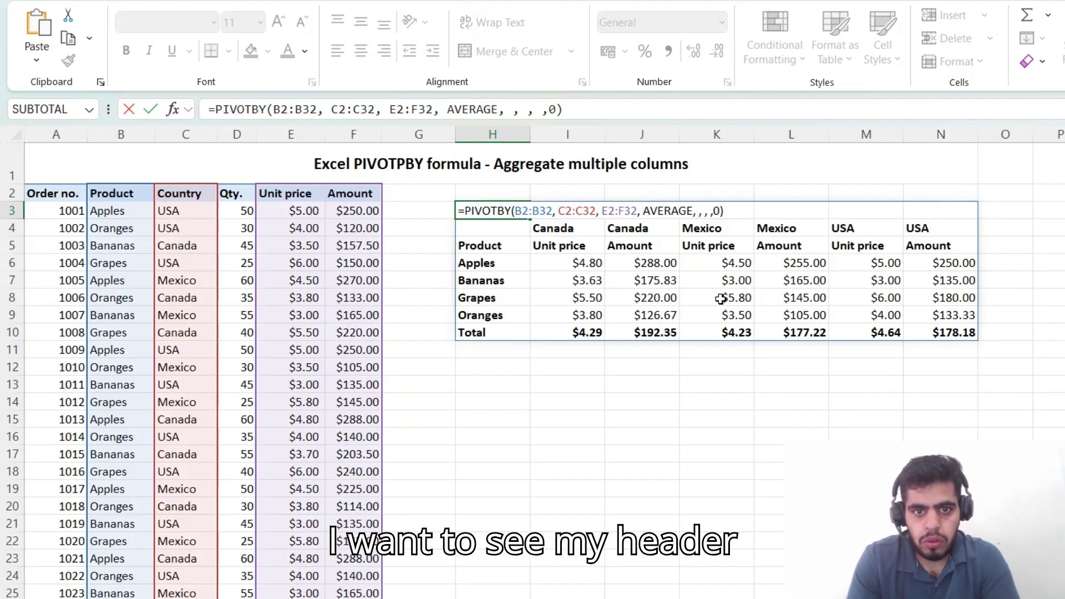
type("3")
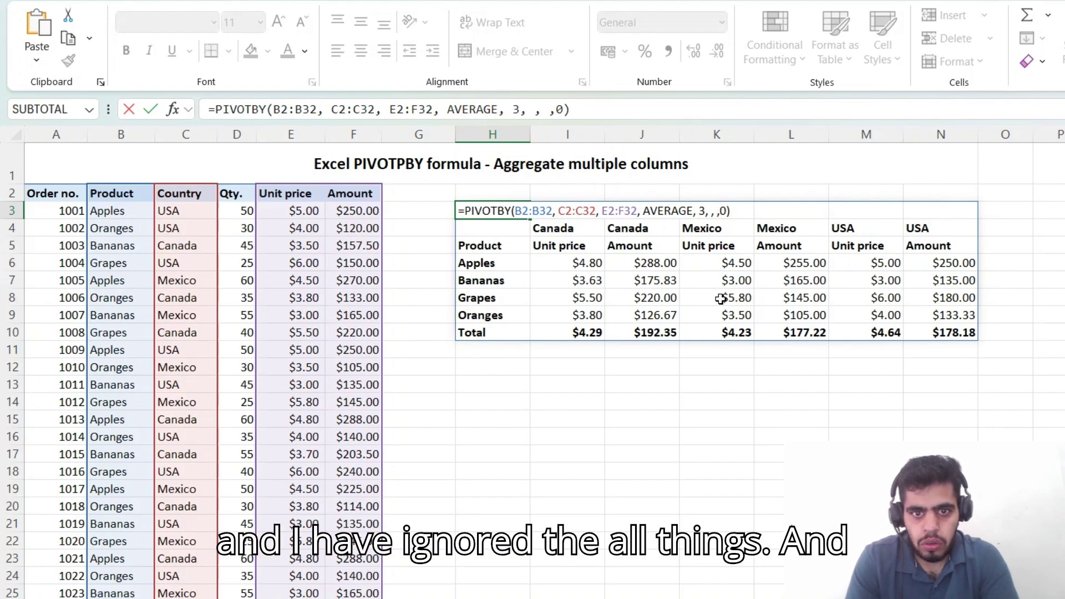
Step: Set the final column-total argument of the PIVOTBY formula in H3 to 1 for grand totals, and undo the change
key("BackSpace")
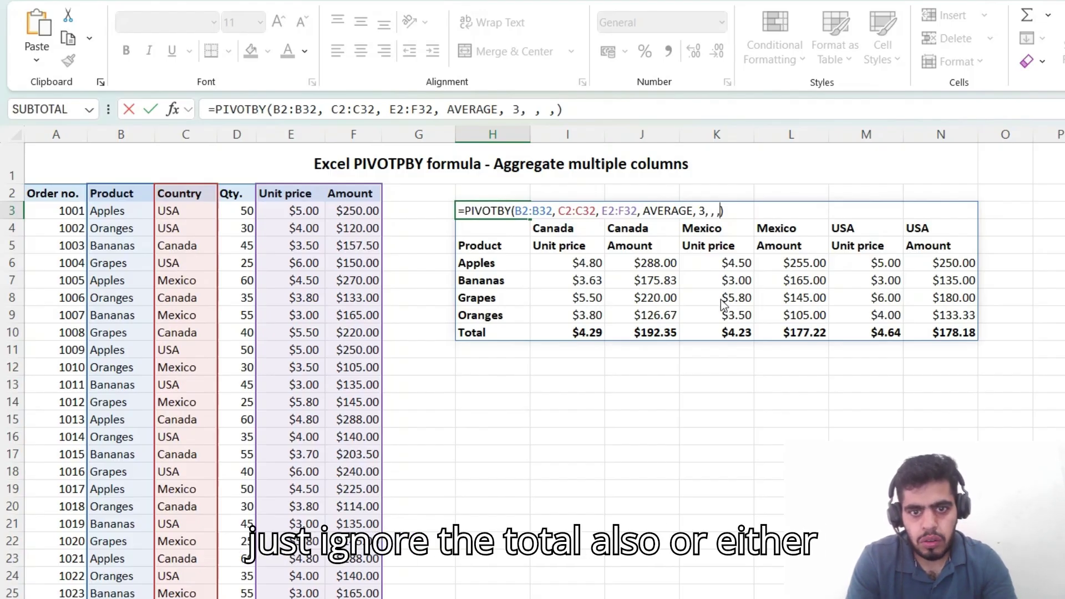
type("1")
key("Return")
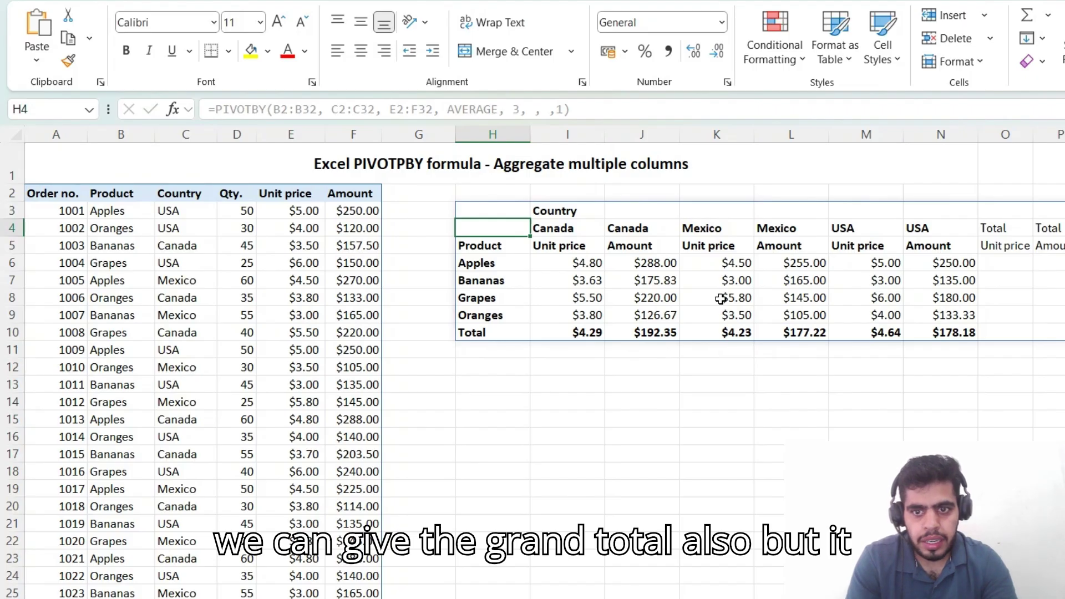
key("ctrl+z")
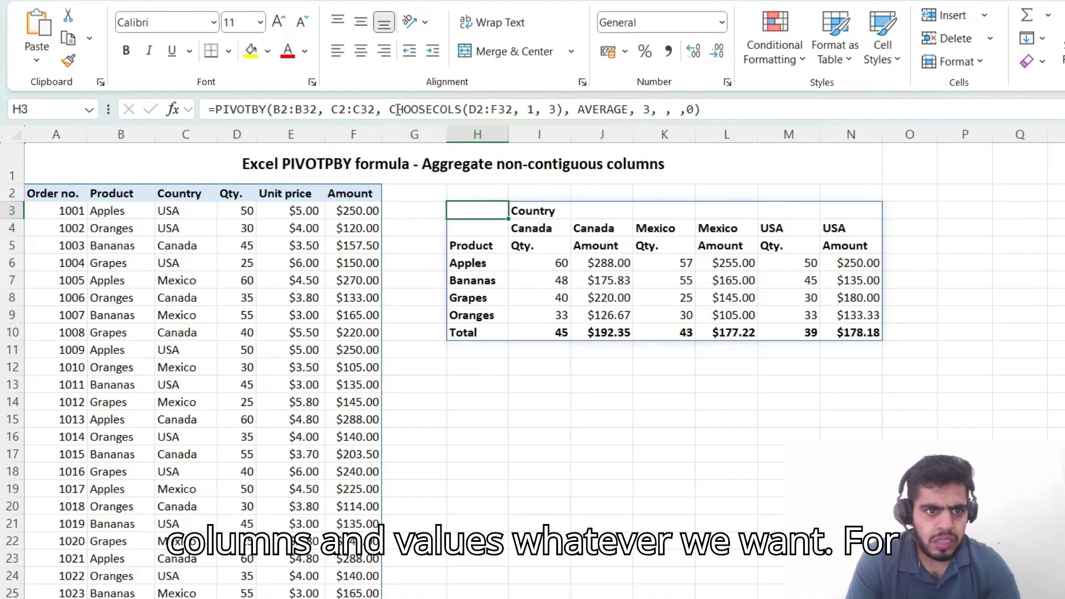
Step: On the non-contiguous columns sheet, examine CHOOSECOLS(D2:F32, 1, 3) in the H3 formula and highlight the Qty., Unit price and Amount columns' headings and sample values
left_click_drag(394, 108, 557, 110)
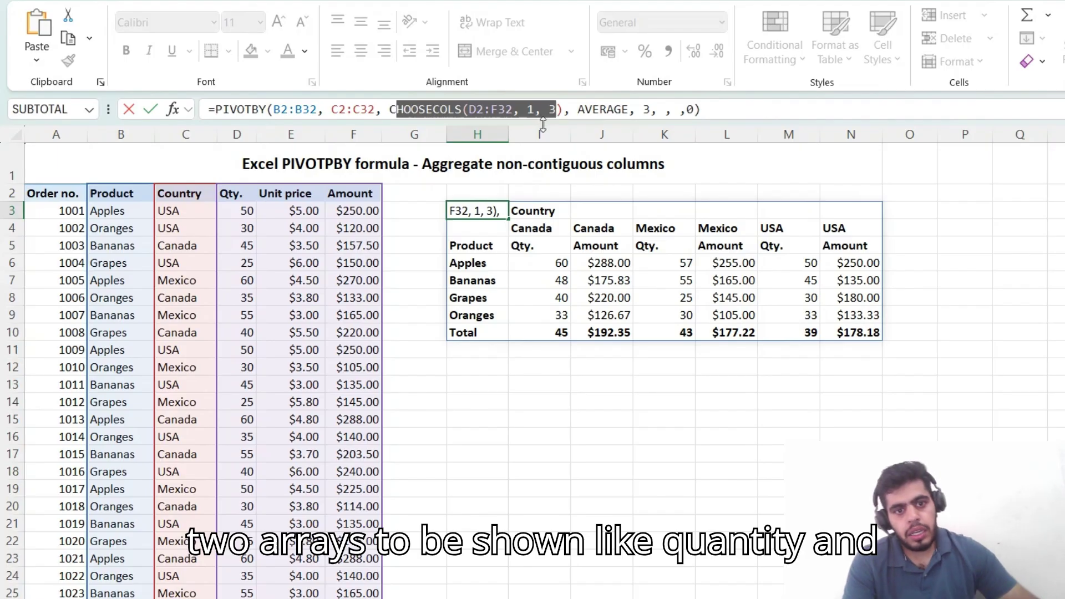
key("Escape")
left_click_drag(228, 194, 332, 194)
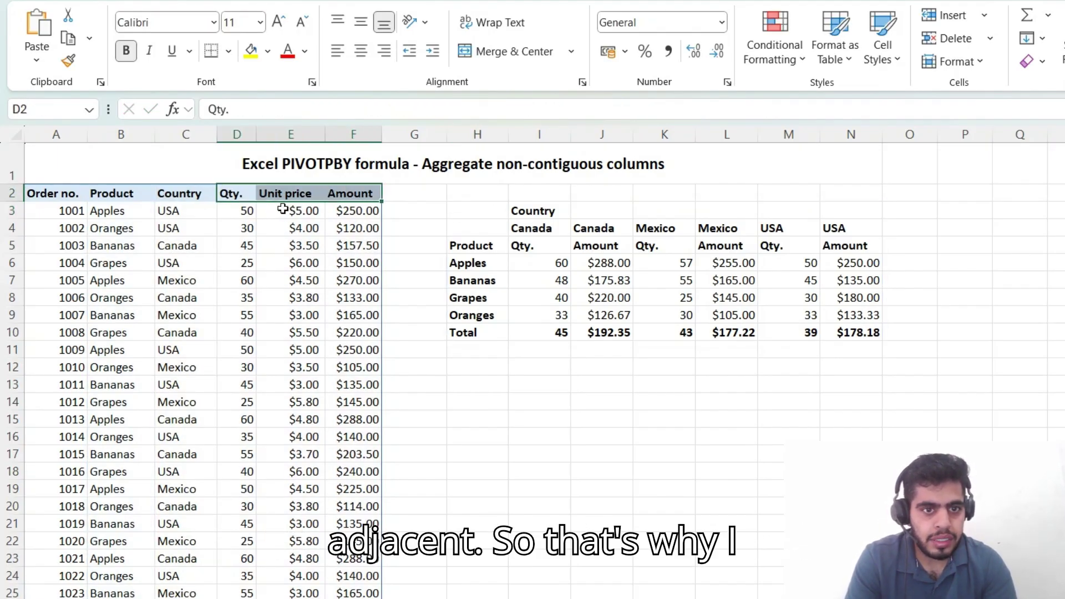
left_click_drag(247, 224, 388, 239)
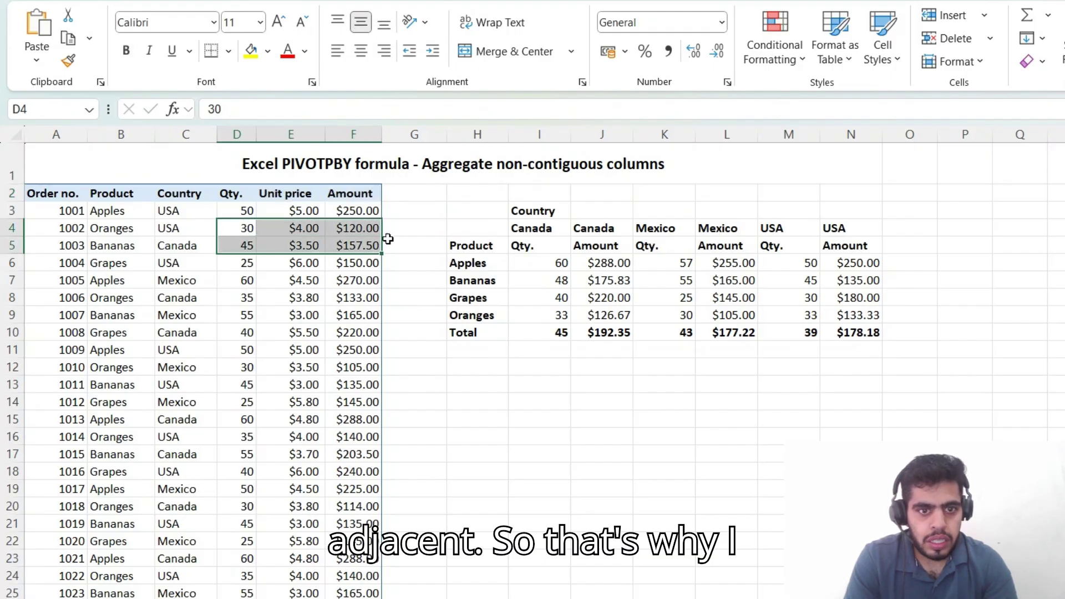
Step: Return to column H above the pivot result and switch to the sheet on multiple aggregations for the same column
left_click(473, 225)
key("Up")
key("Up")
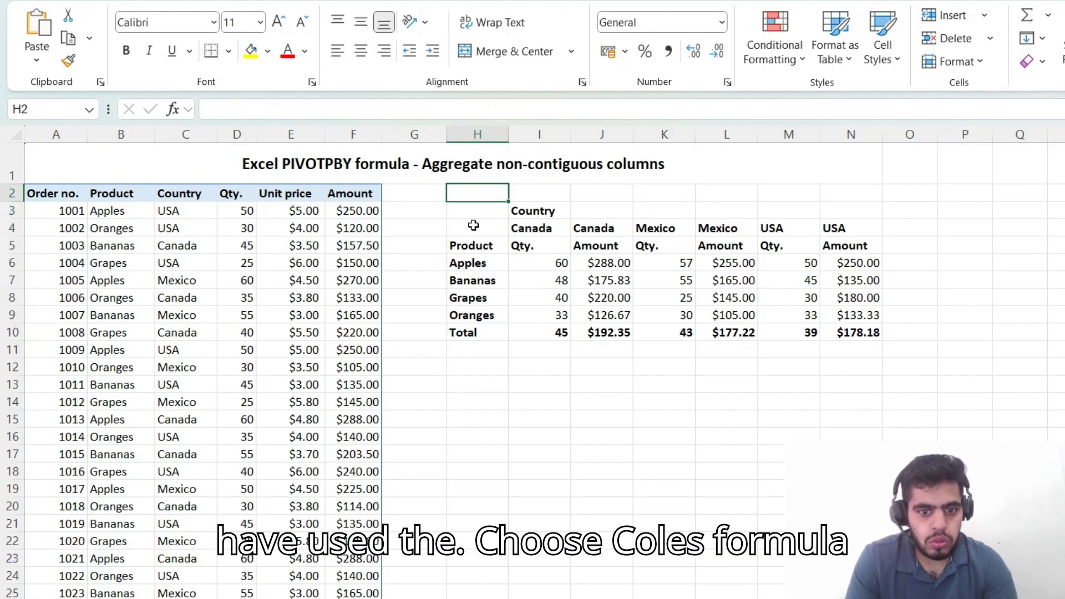
key("ctrl+Page_Down")
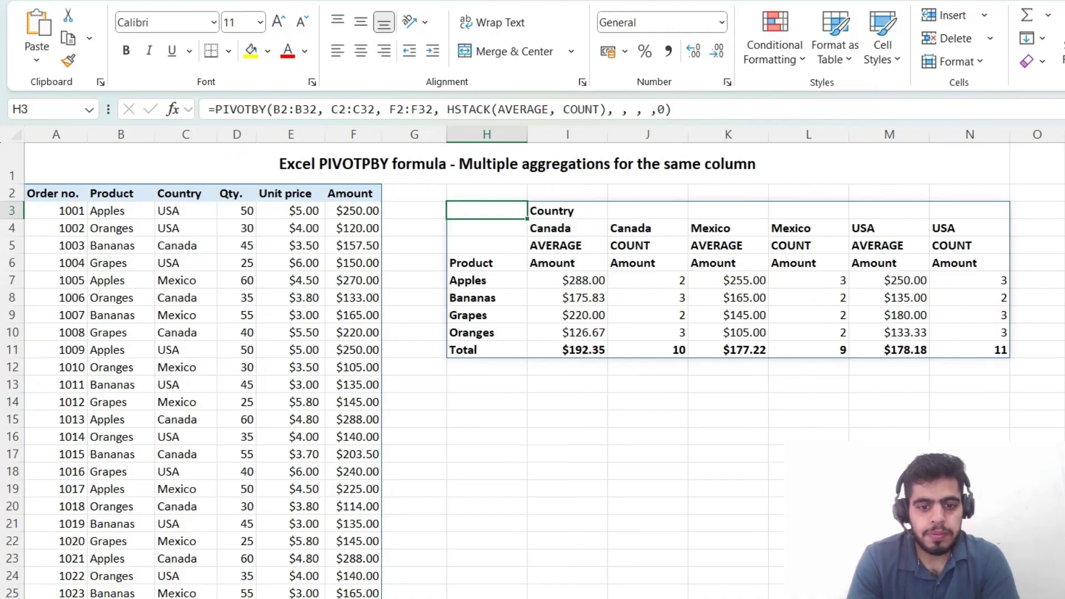
left_click(735, 598)
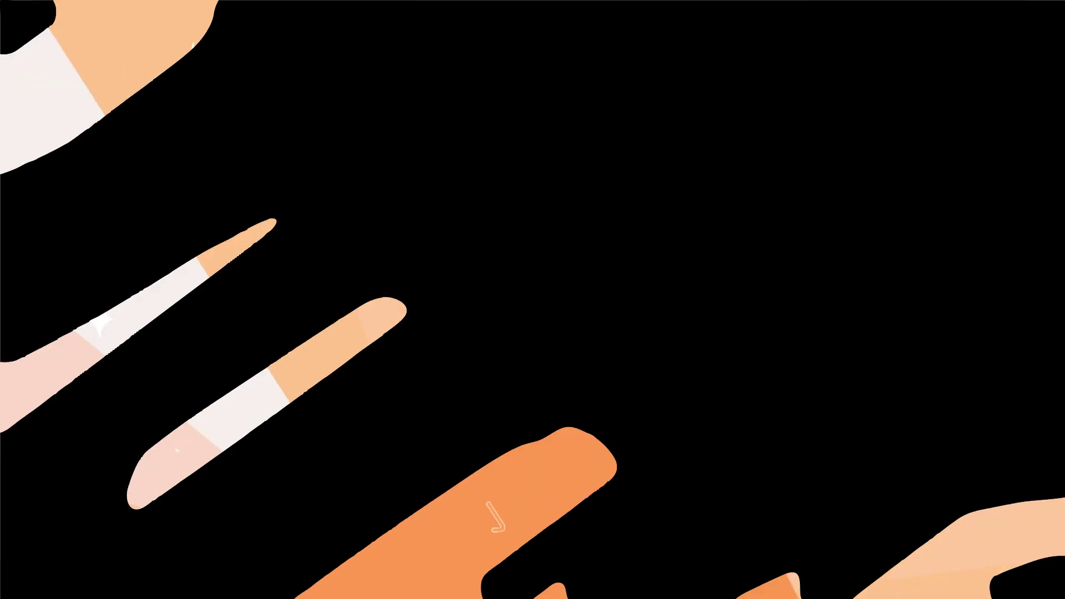